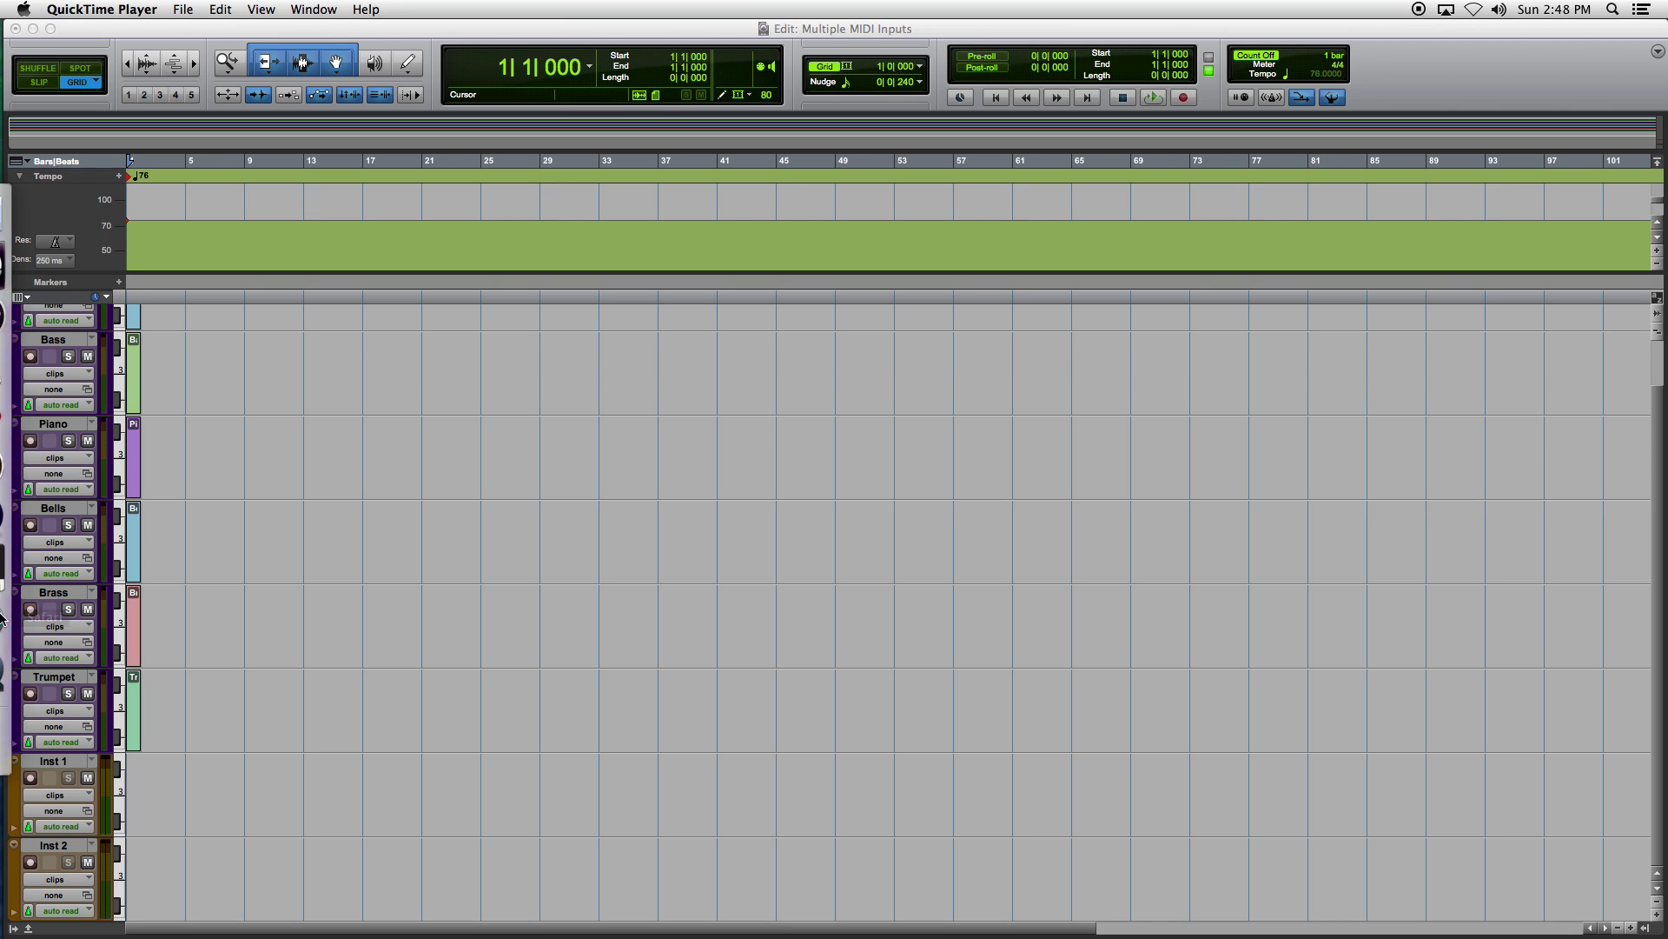
Switch from the YouTube channel page back to Pro Tools and bring up the Mix window
left_click(28, 617)
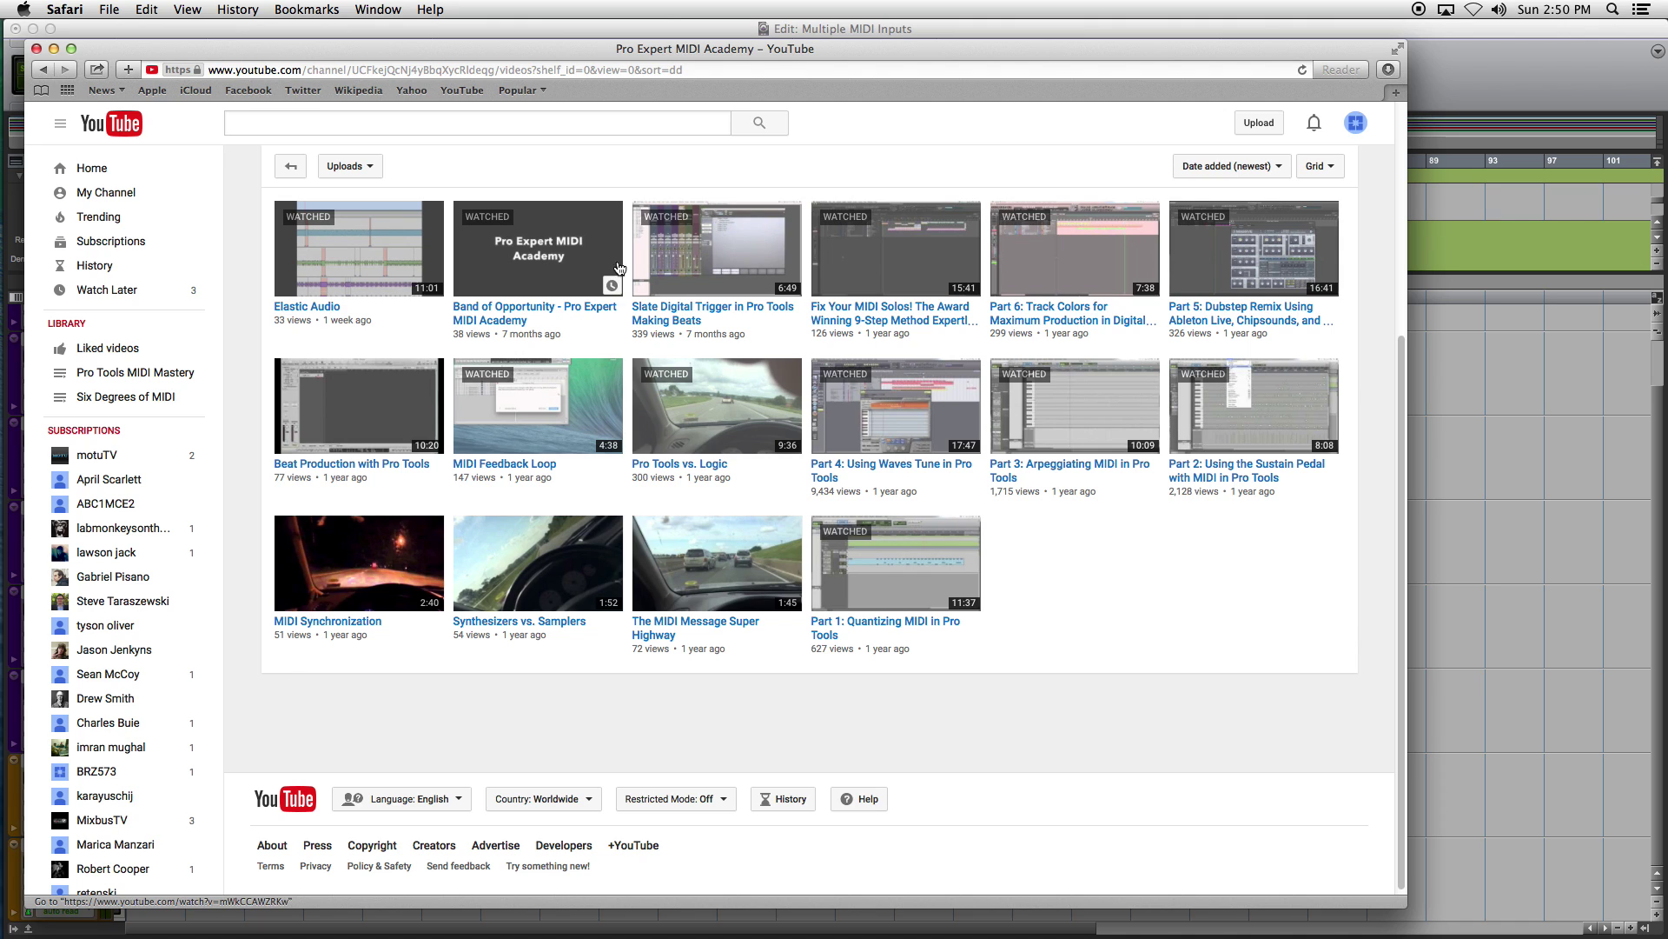
left_click(1429, 58)
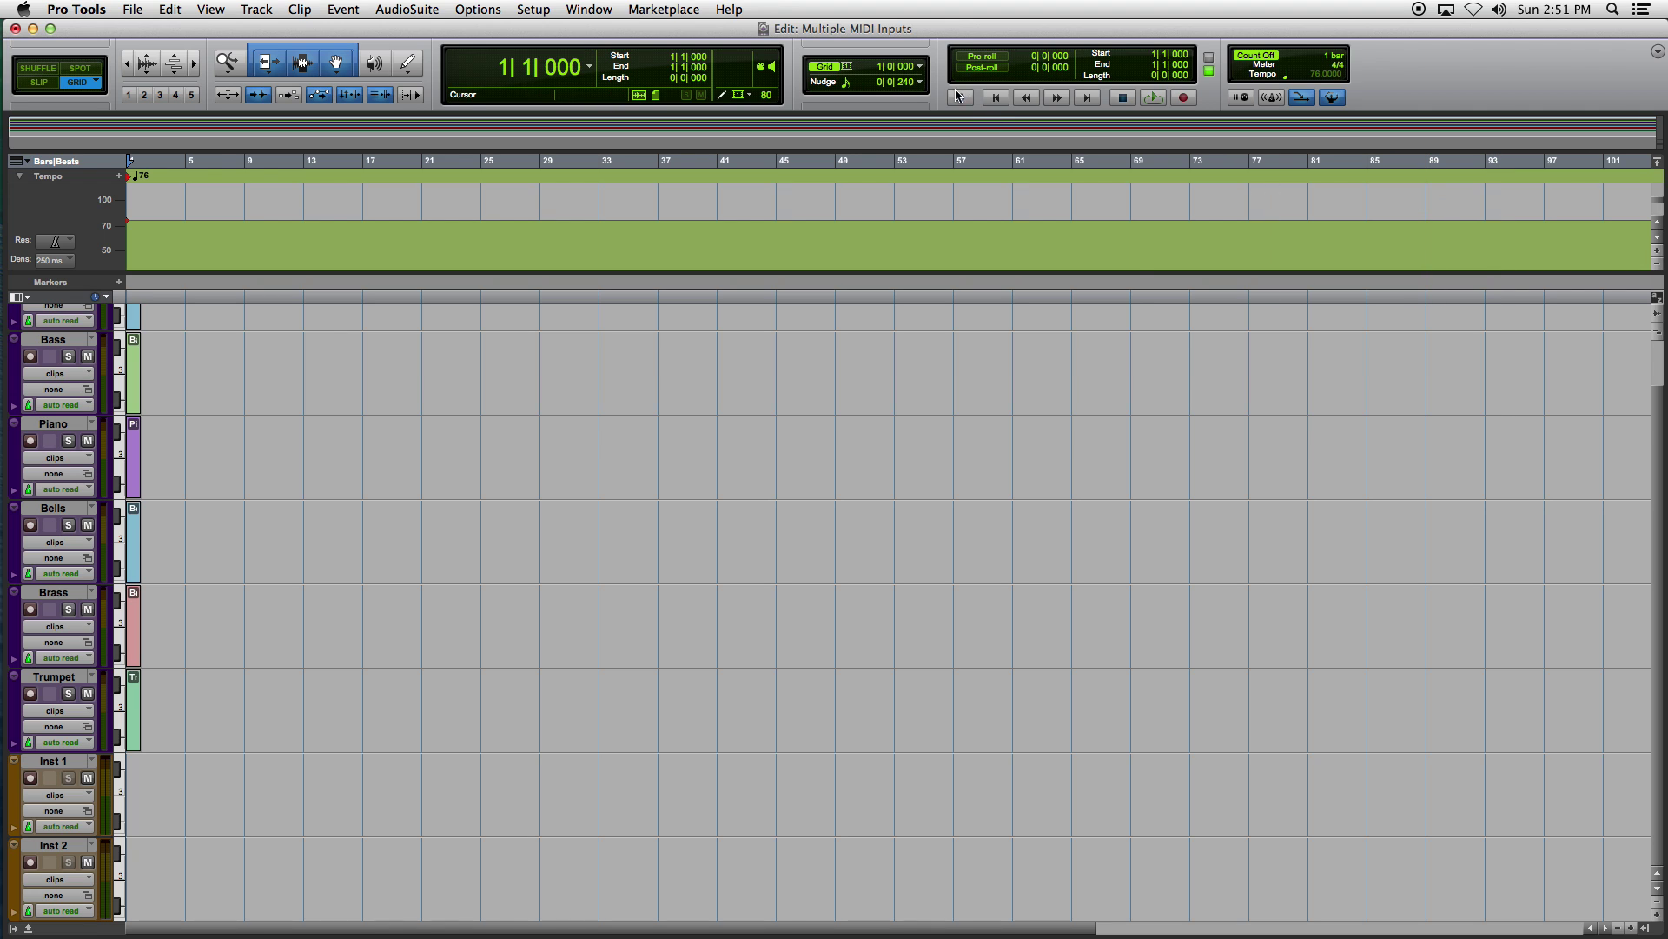
left_click(584, 9)
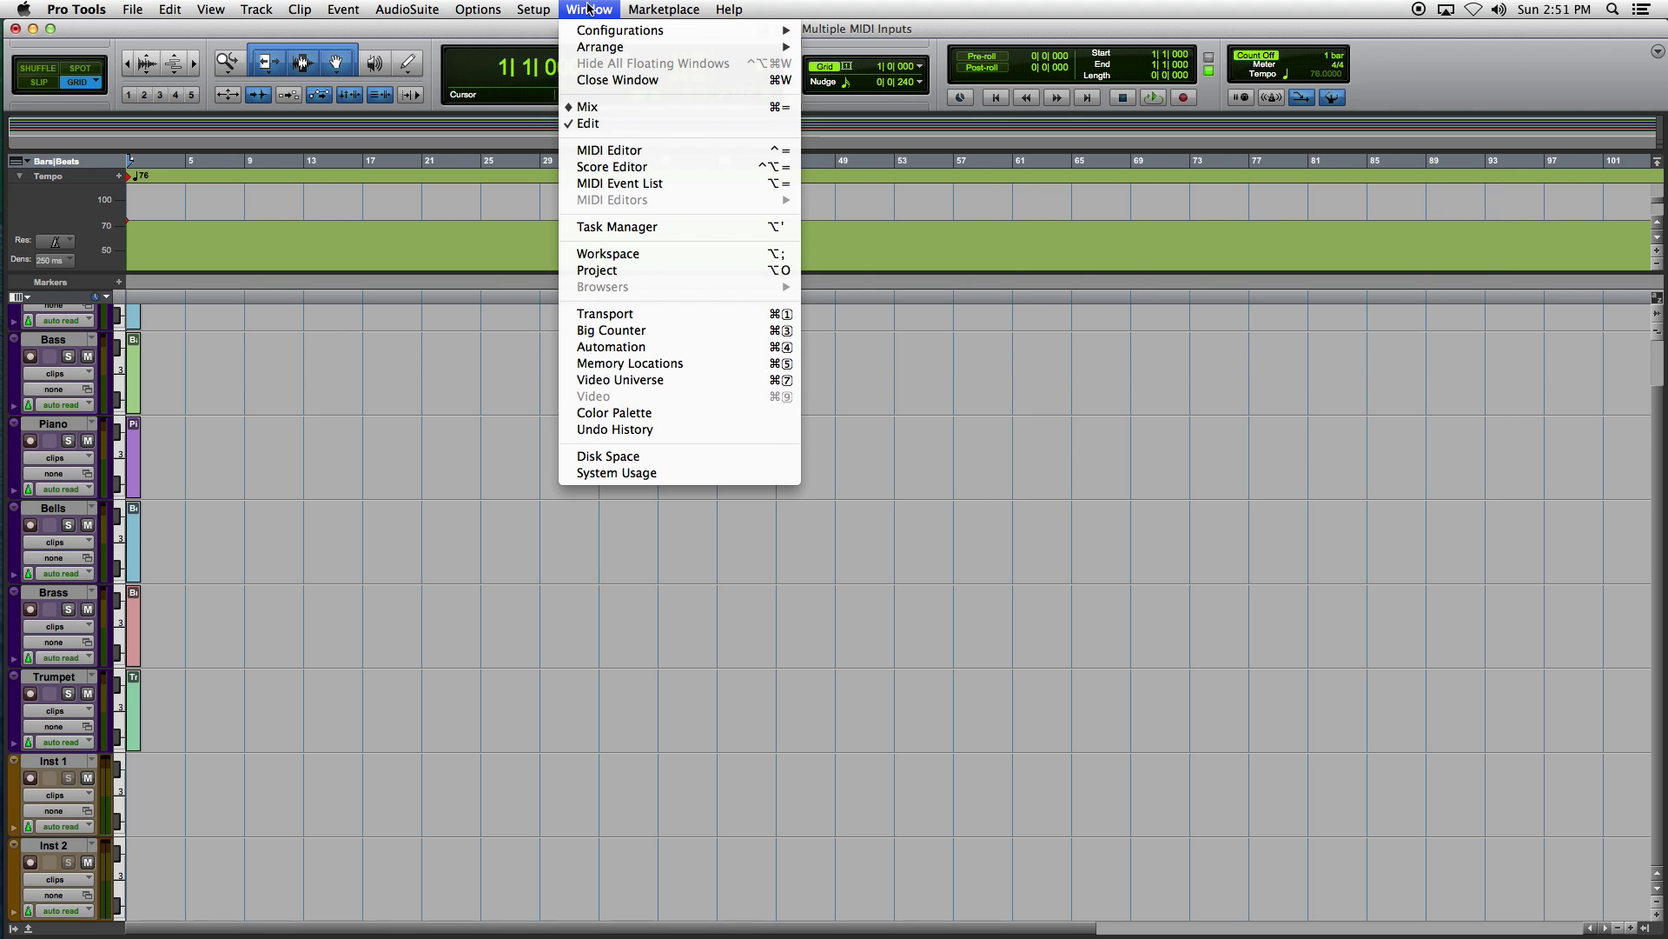
left_click(594, 108)
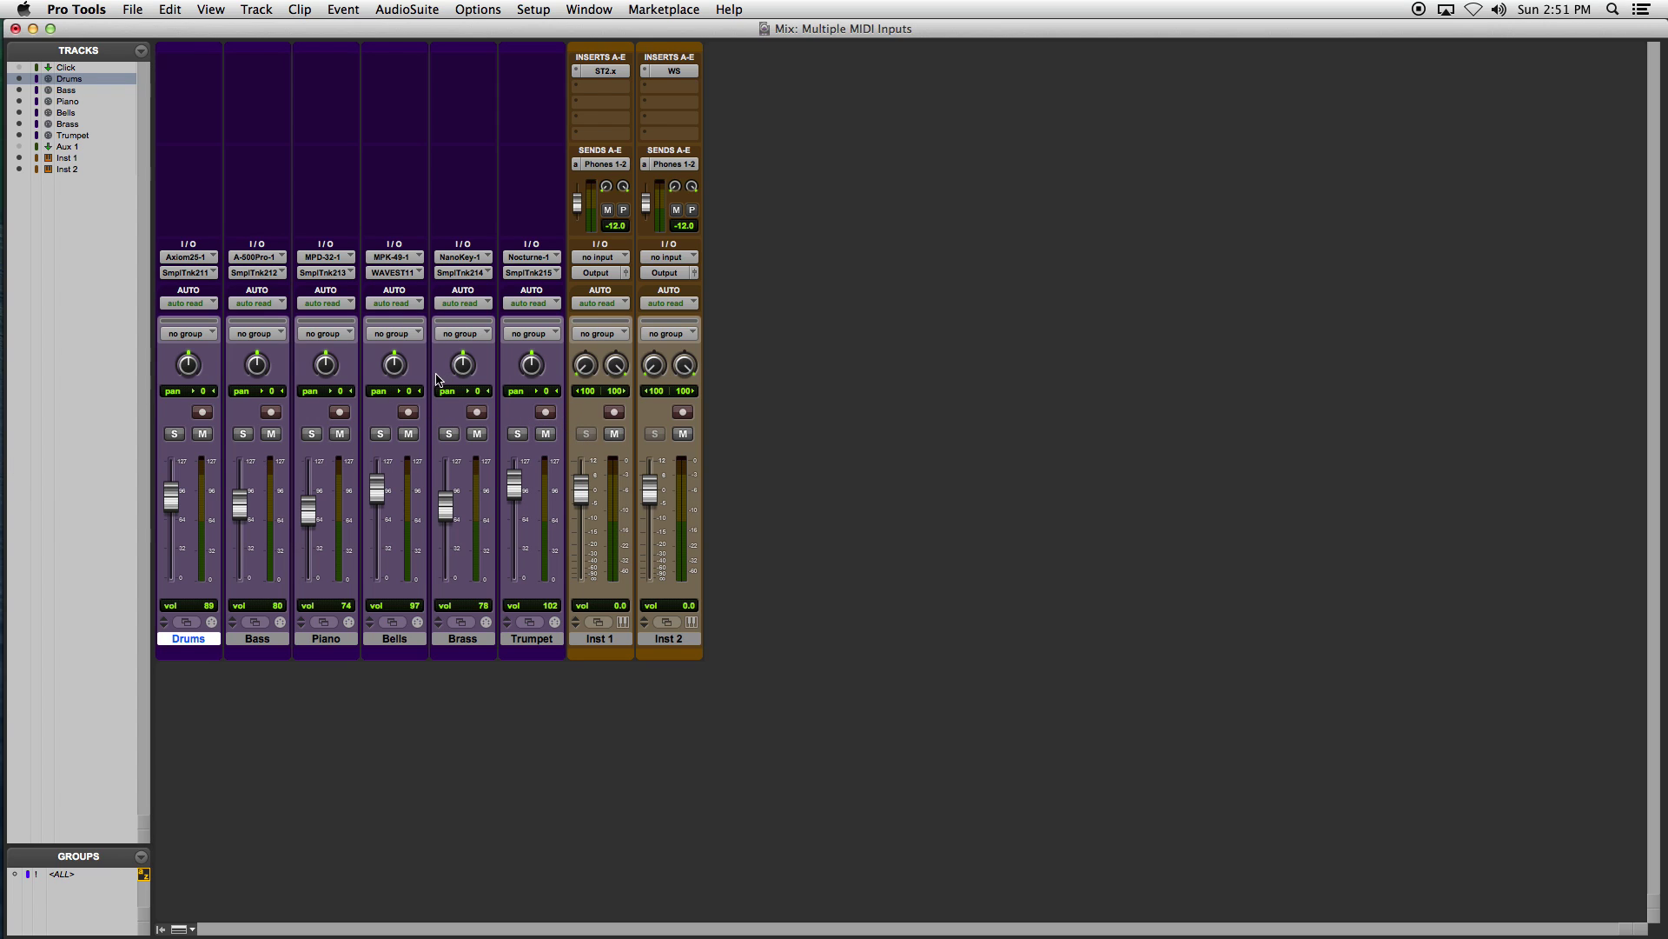
Record-enable the Drums, Bass and Piano tracks one at a time, back and forth, ending with Drums
left_click(202, 412)
left_click(273, 415)
left_click(340, 412)
left_click(271, 412)
left_click(201, 412)
left_click(271, 412)
left_click(339, 412)
left_click(271, 412)
left_click(202, 412)
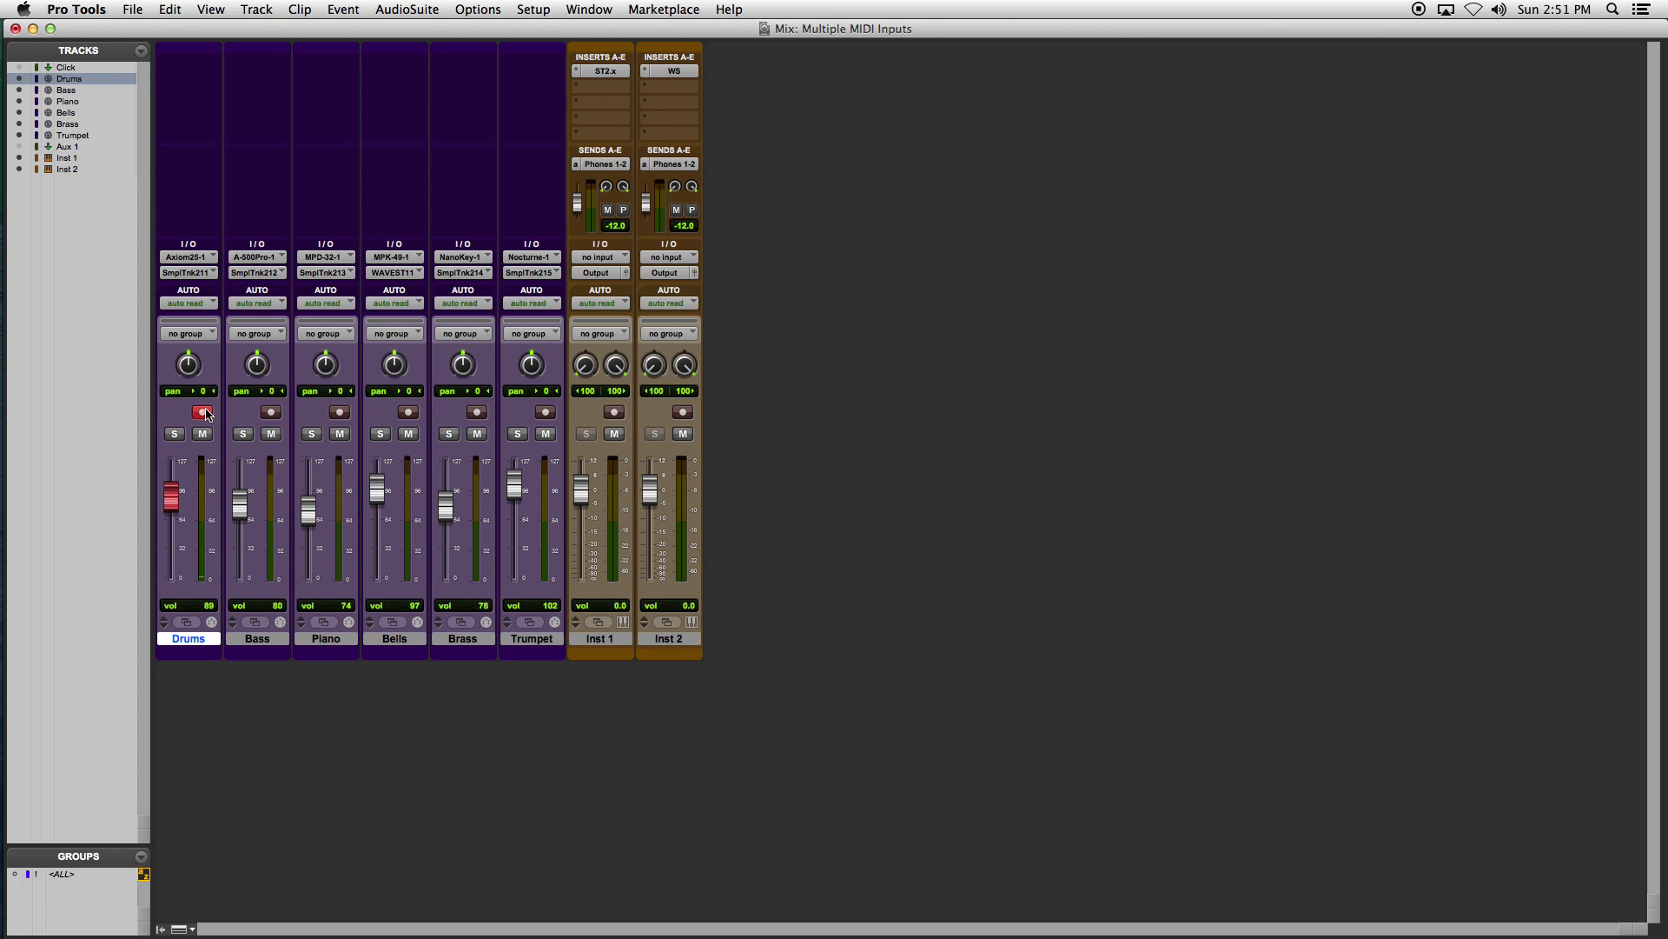
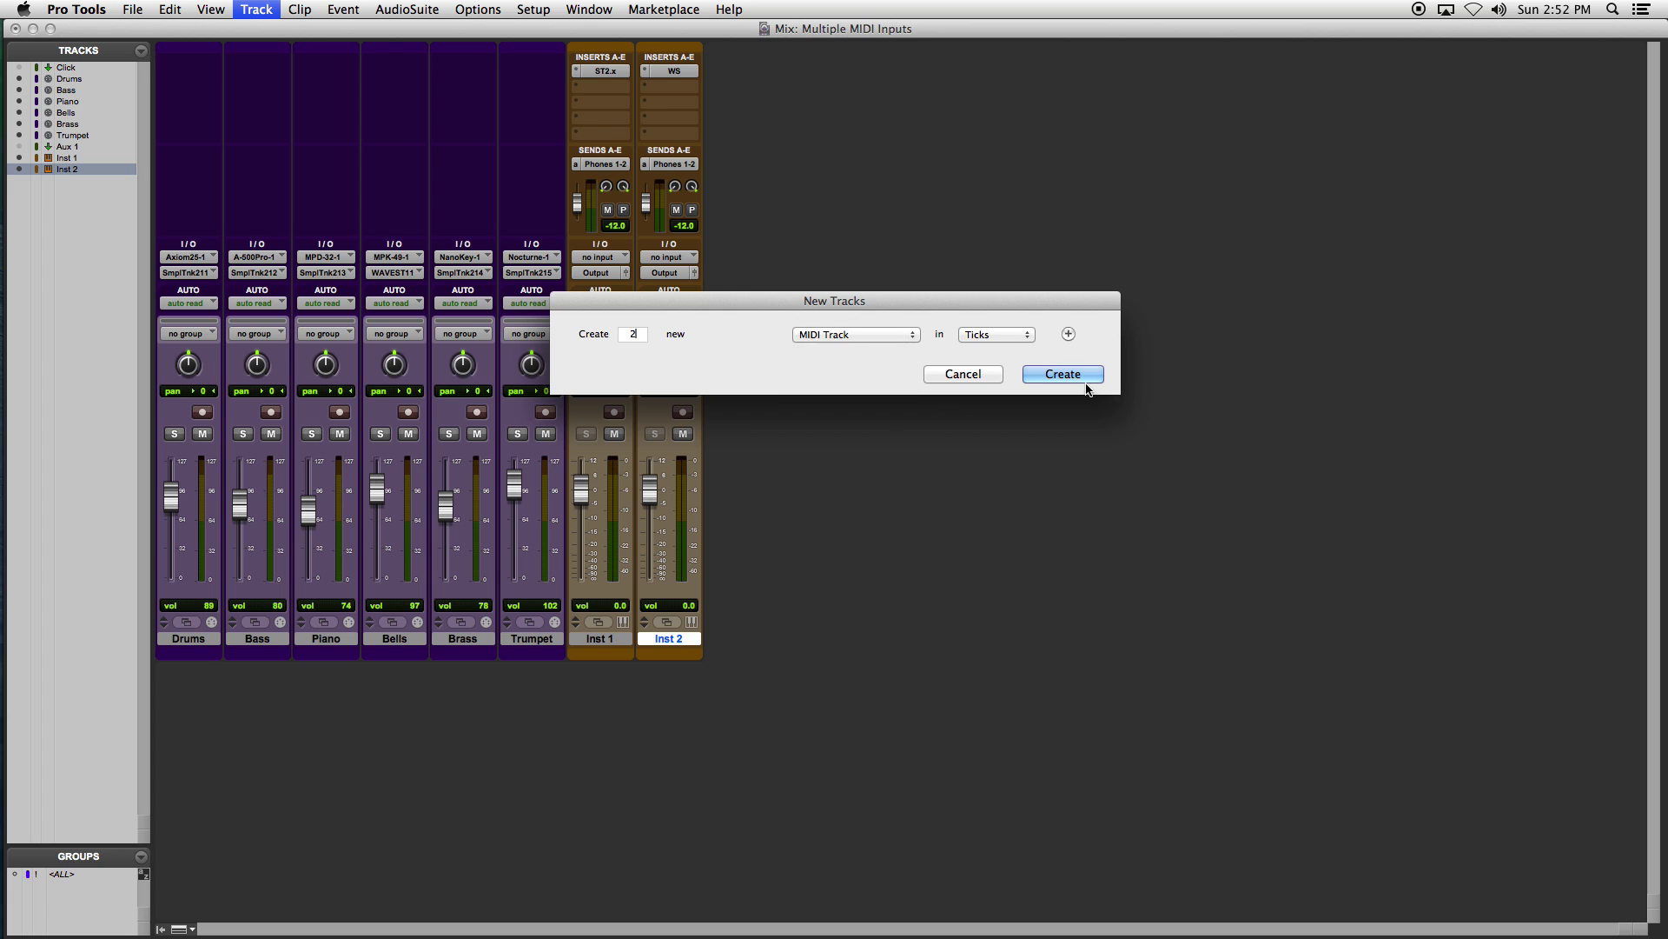
Toggle record enable on the new MIDI 1 and MIDI 2 tracks until both are armed together
left_click(820, 412)
left_click(752, 412)
left_click(754, 412)
left_click(821, 412)
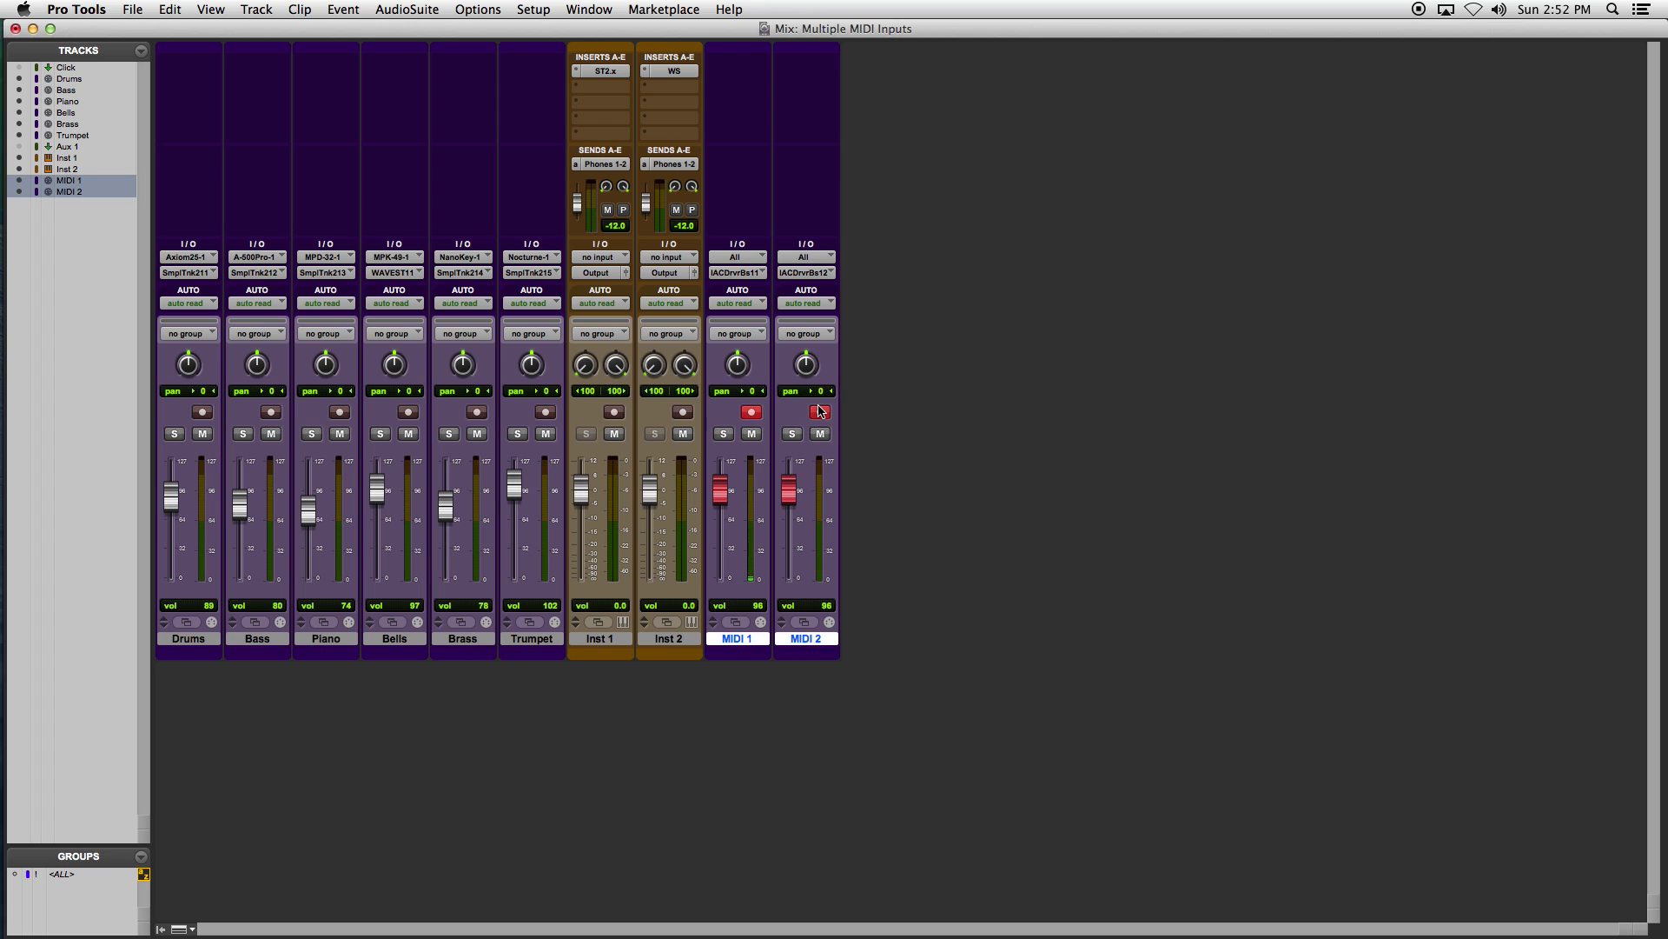
Check the MIDI input choices of the MIDI 1 and MIDI 2 tracks
left_click(768, 257)
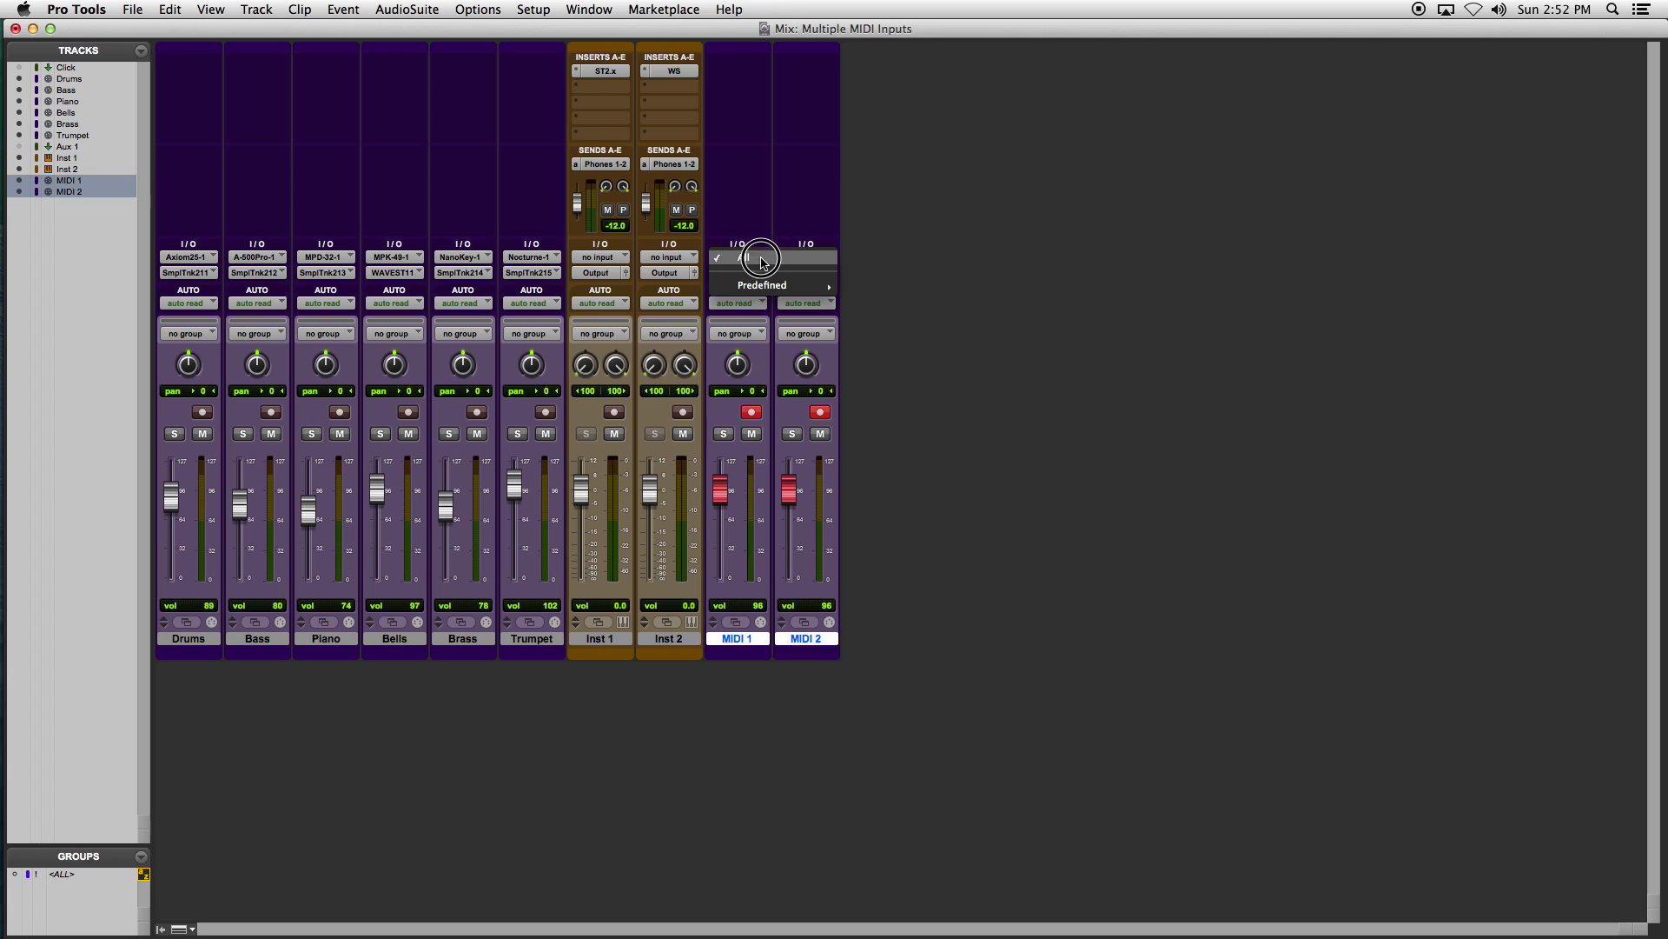
left_click(832, 249)
left_click(797, 259)
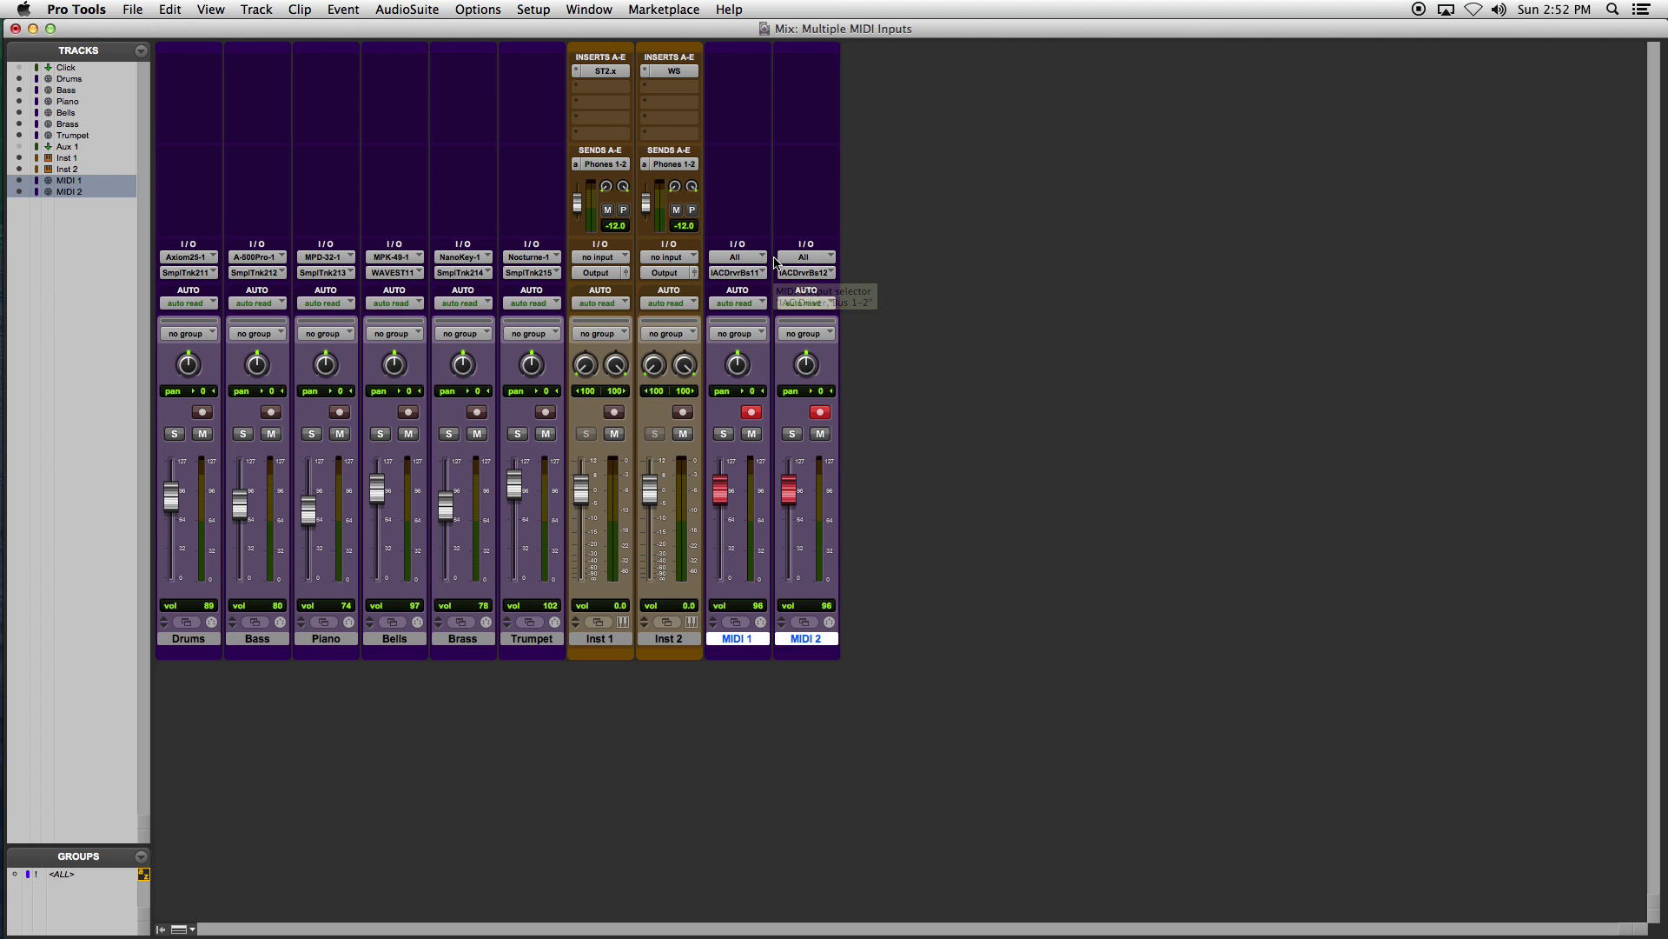
Route MIDI 1 to SampleTank channel 1 and MIDI 2 to SampleTank channel 2, and delete both tracks
left_click(746, 273)
left_click_drag(745, 273, 962, 244)
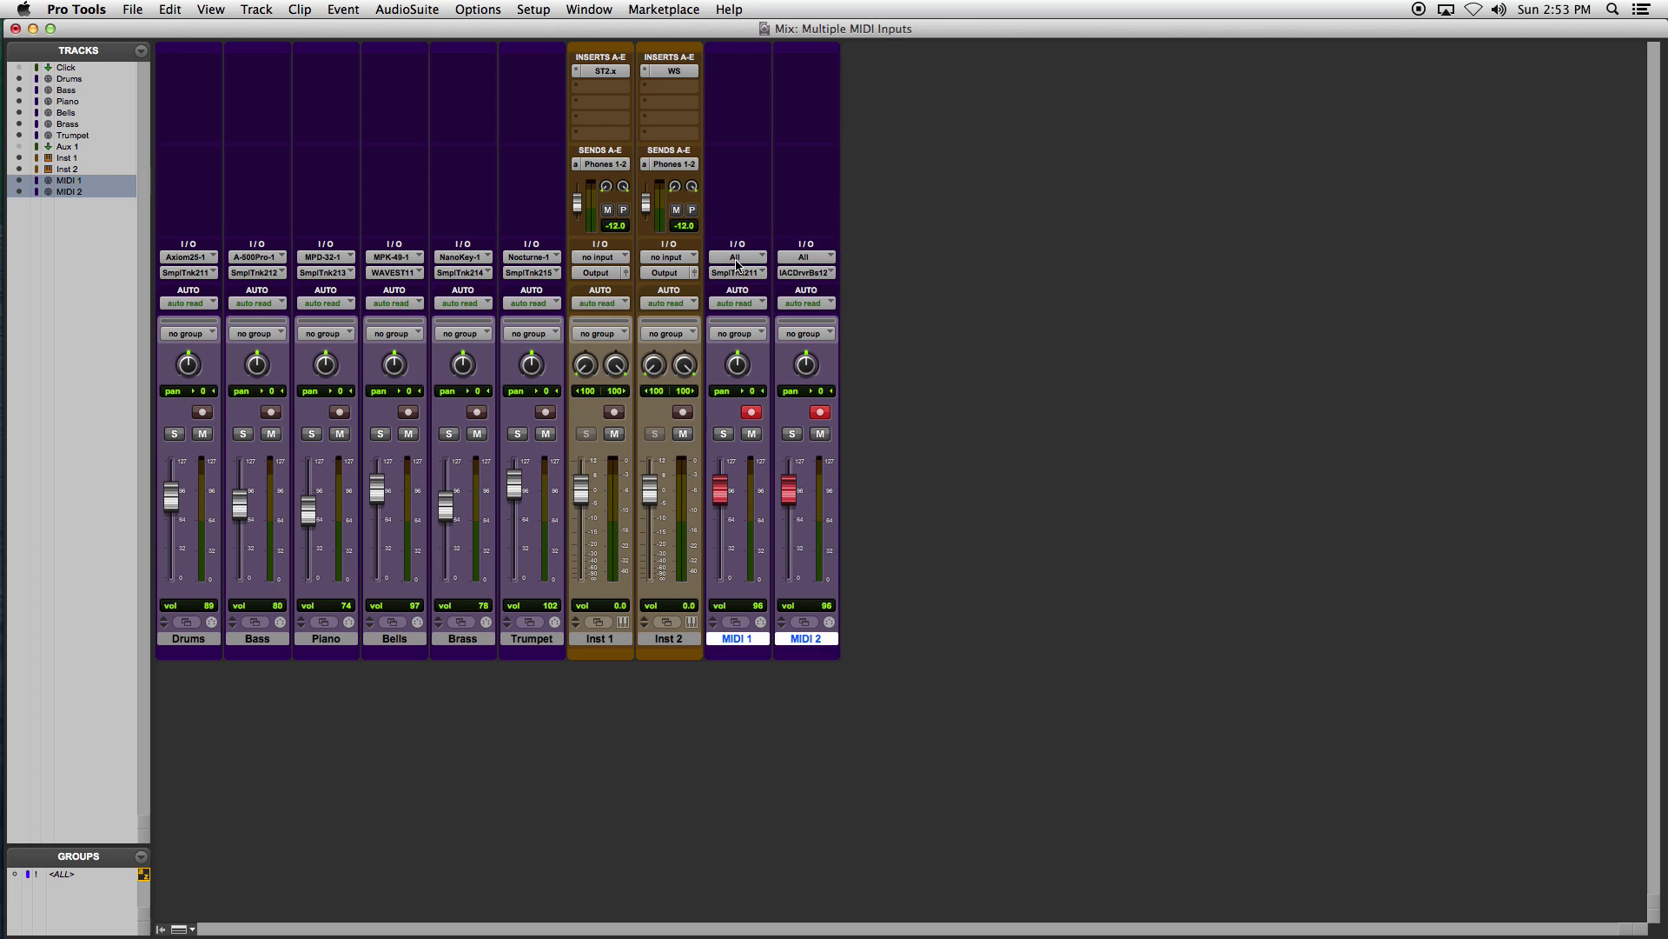
left_click_drag(793, 273, 1026, 259)
left_click(830, 638)
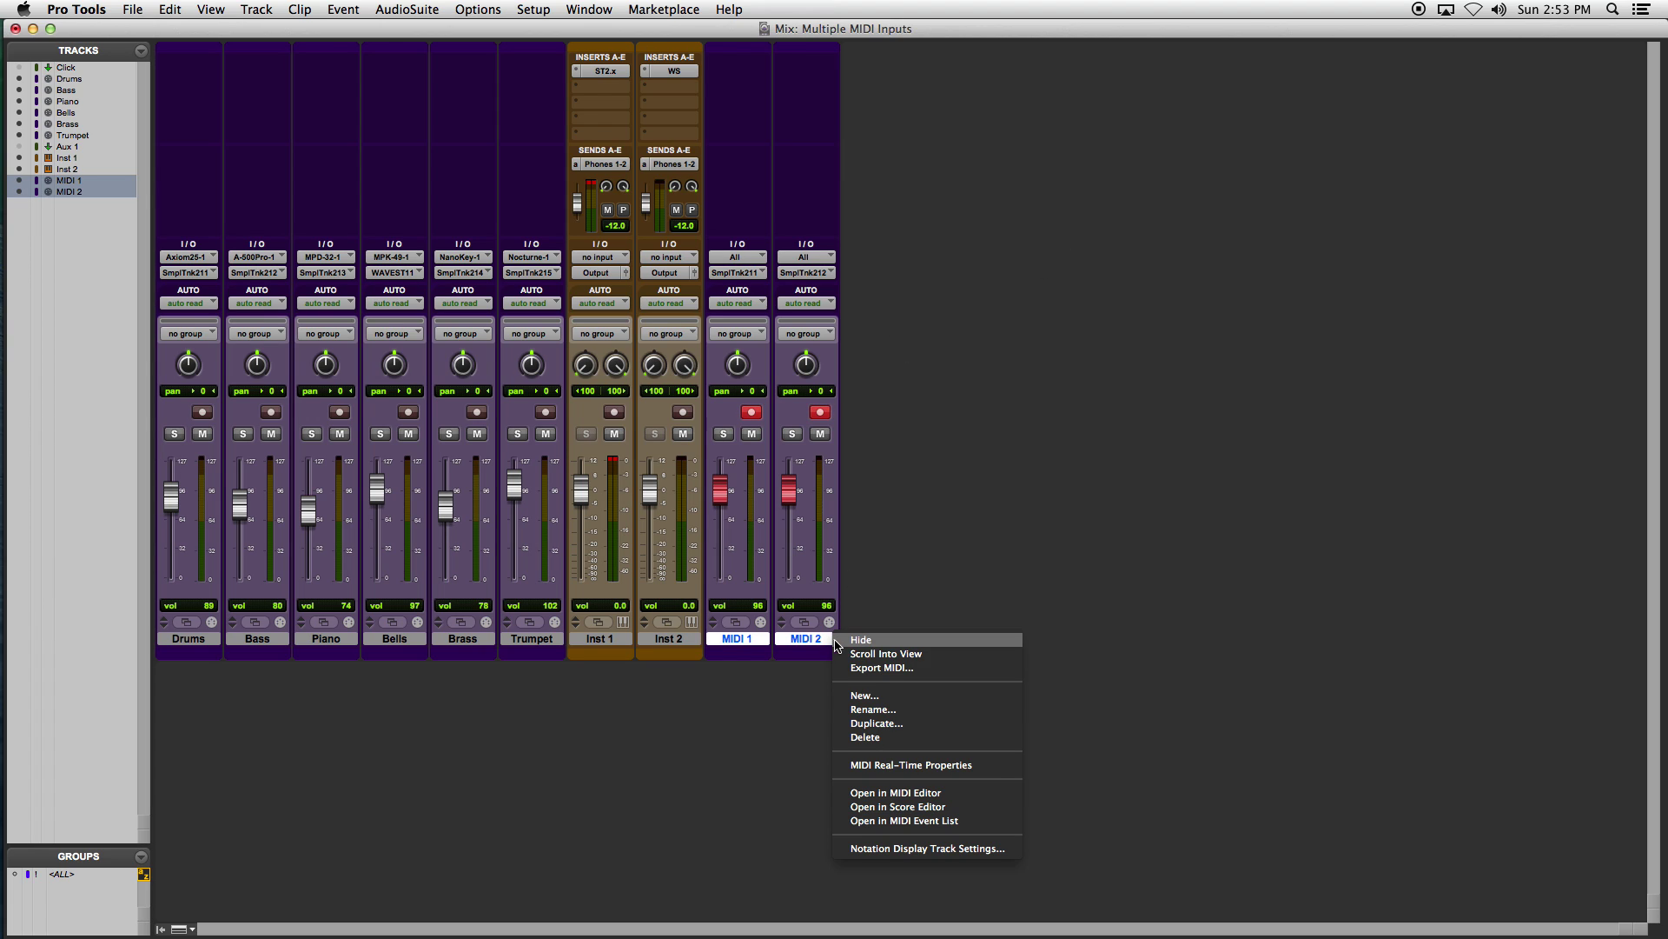
left_click(865, 737)
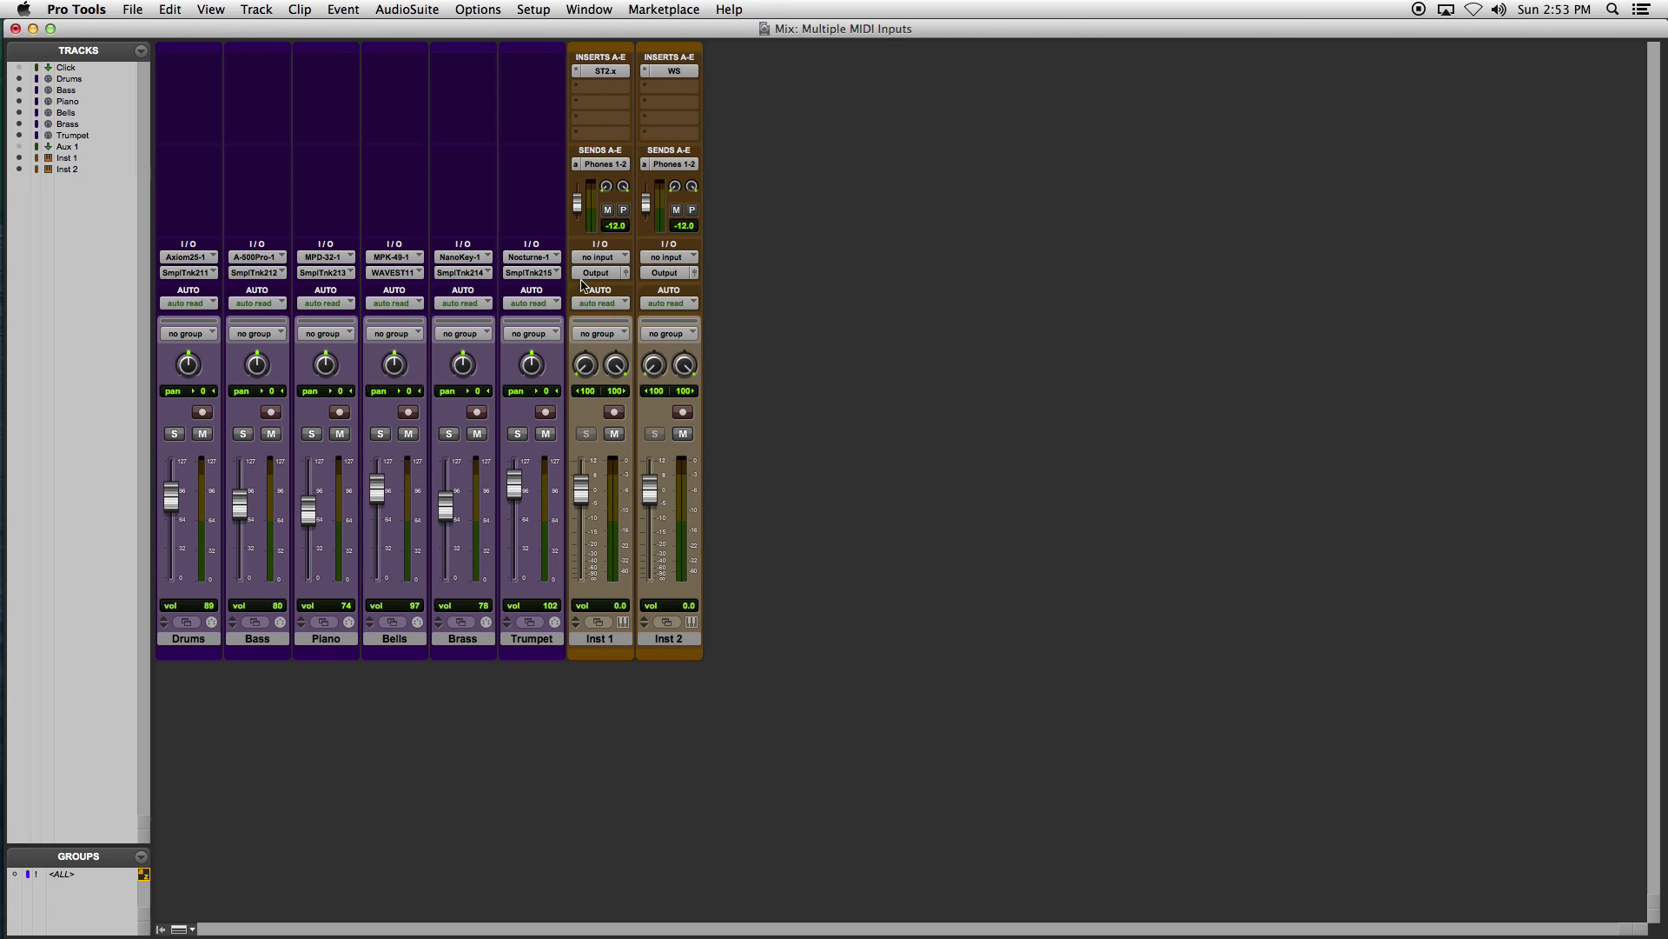
Examine which predefined MIDI controllers are available and assigned as inputs on the Drums and Piano tracks
left_click(198, 259)
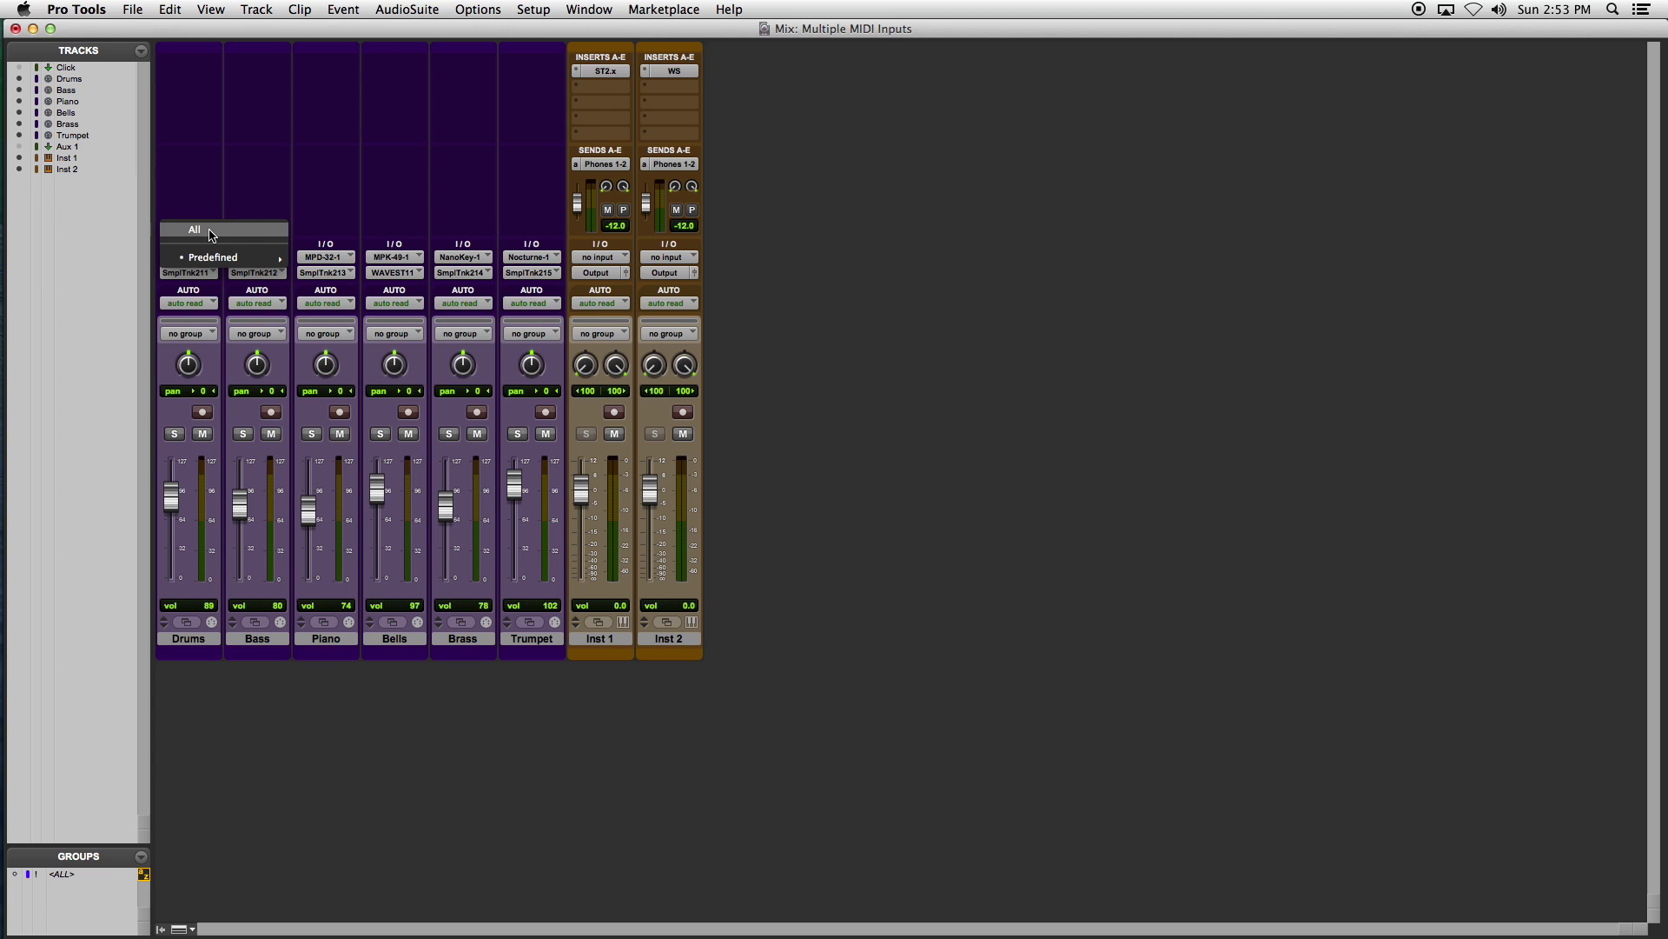
mouse_move(217, 259)
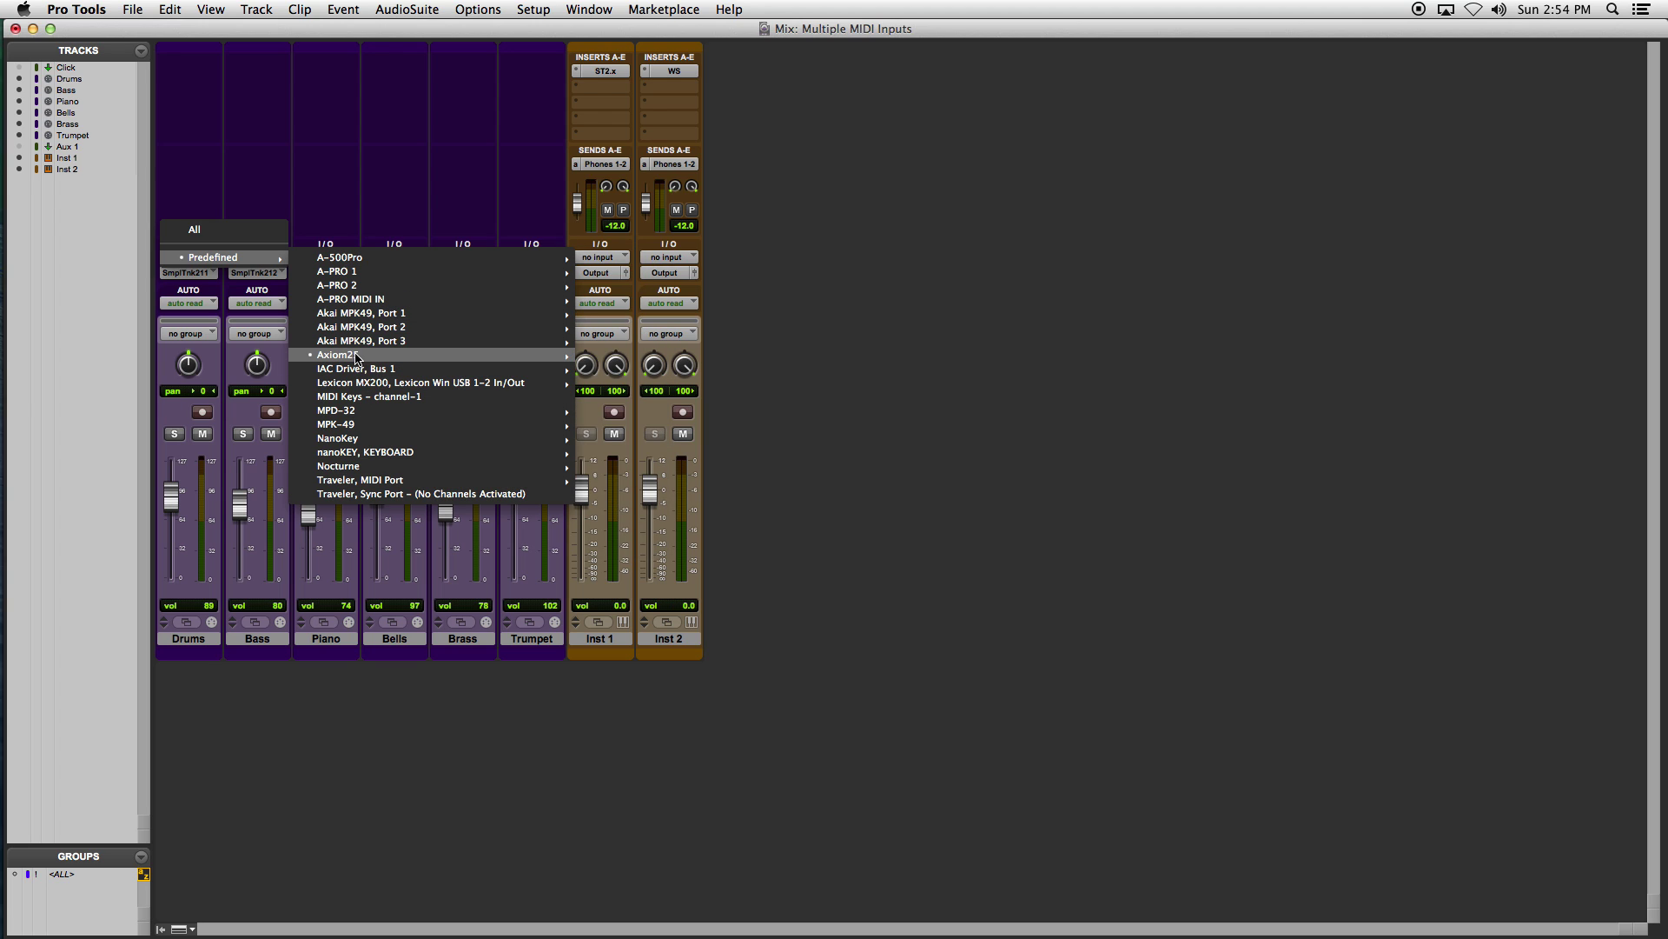
mouse_move(359, 360)
left_click(391, 198)
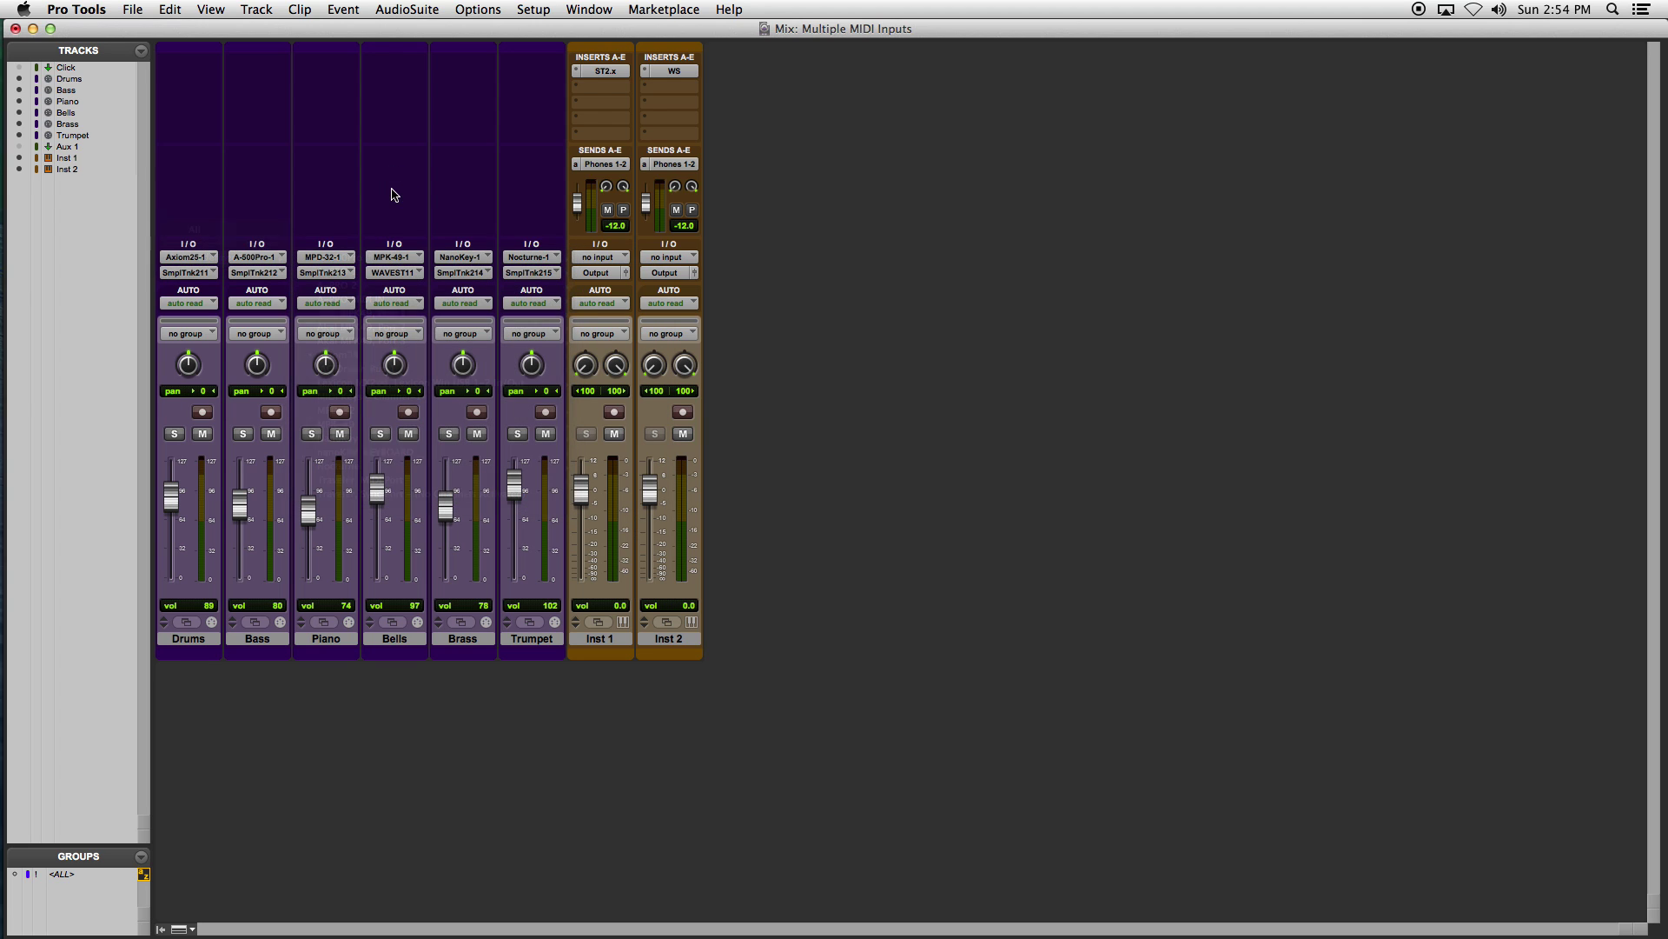
left_click(337, 258)
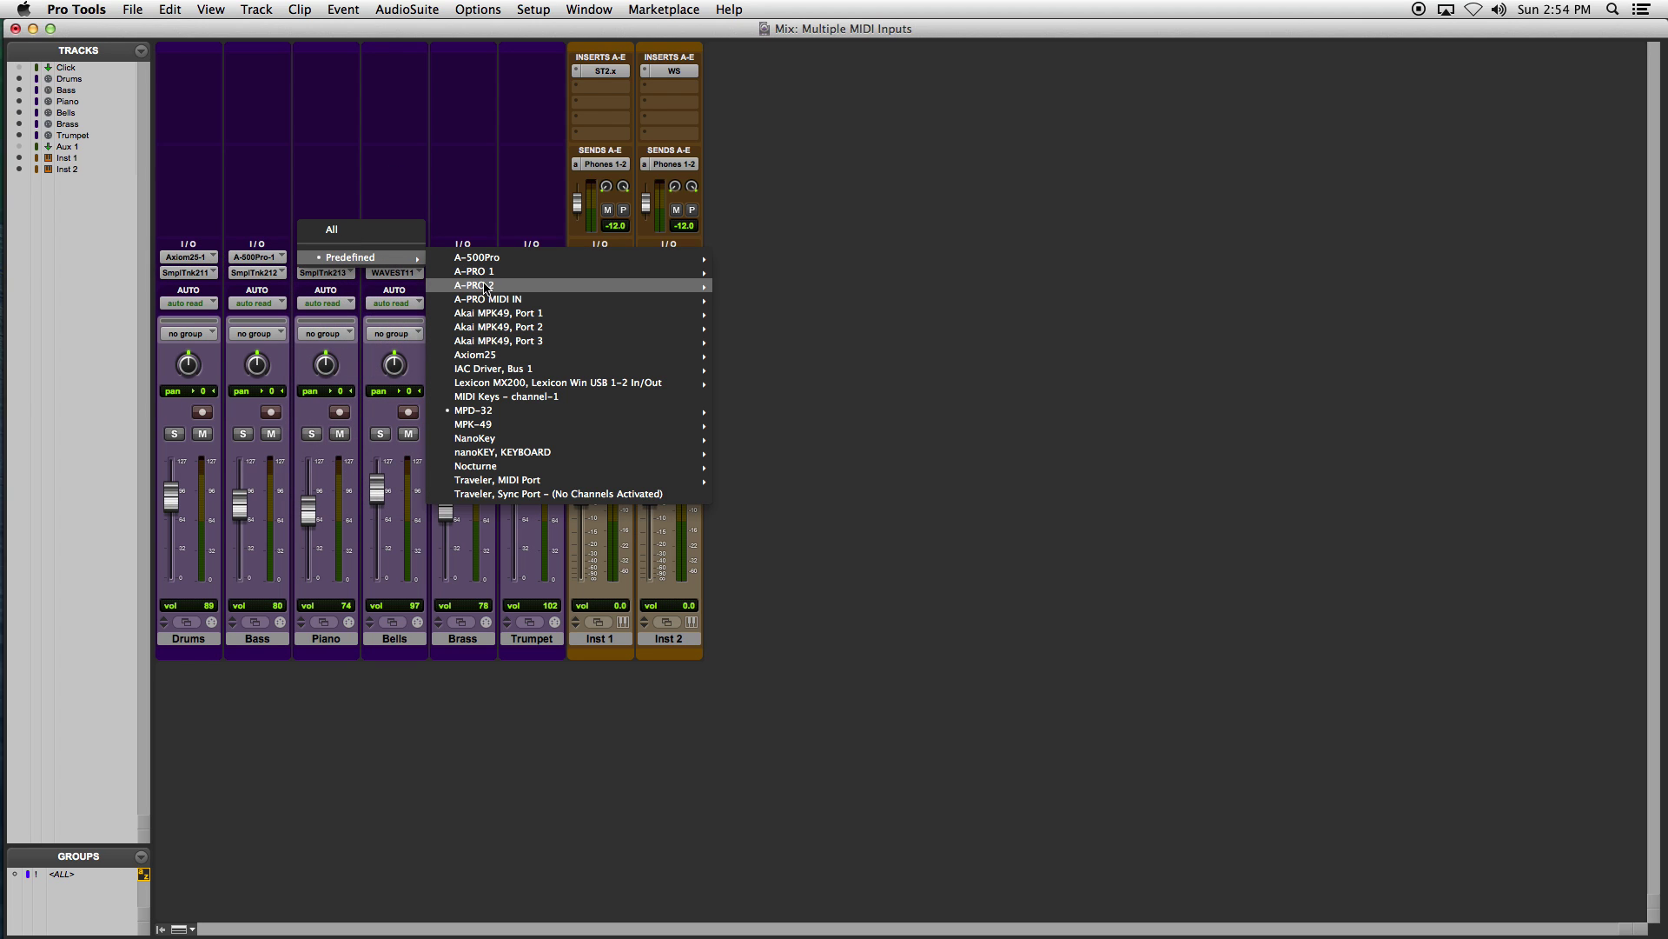
left_click(467, 140)
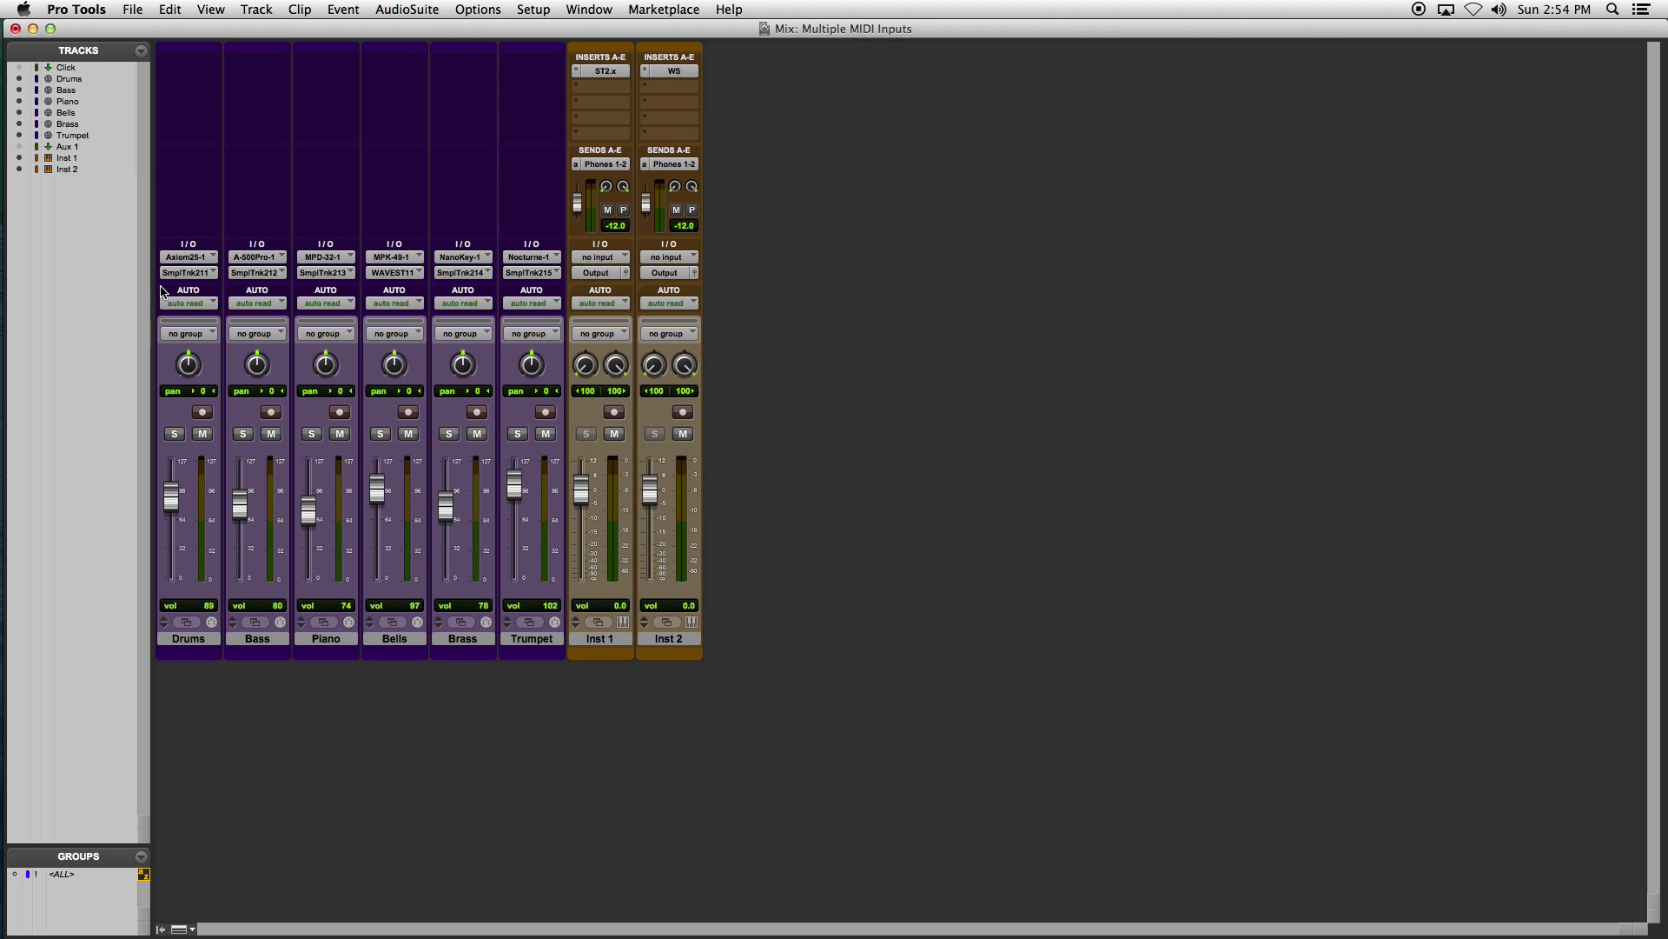
View the instruments loaded in the SampleTank plug-in on Inst 1, and close its window
left_click(619, 68)
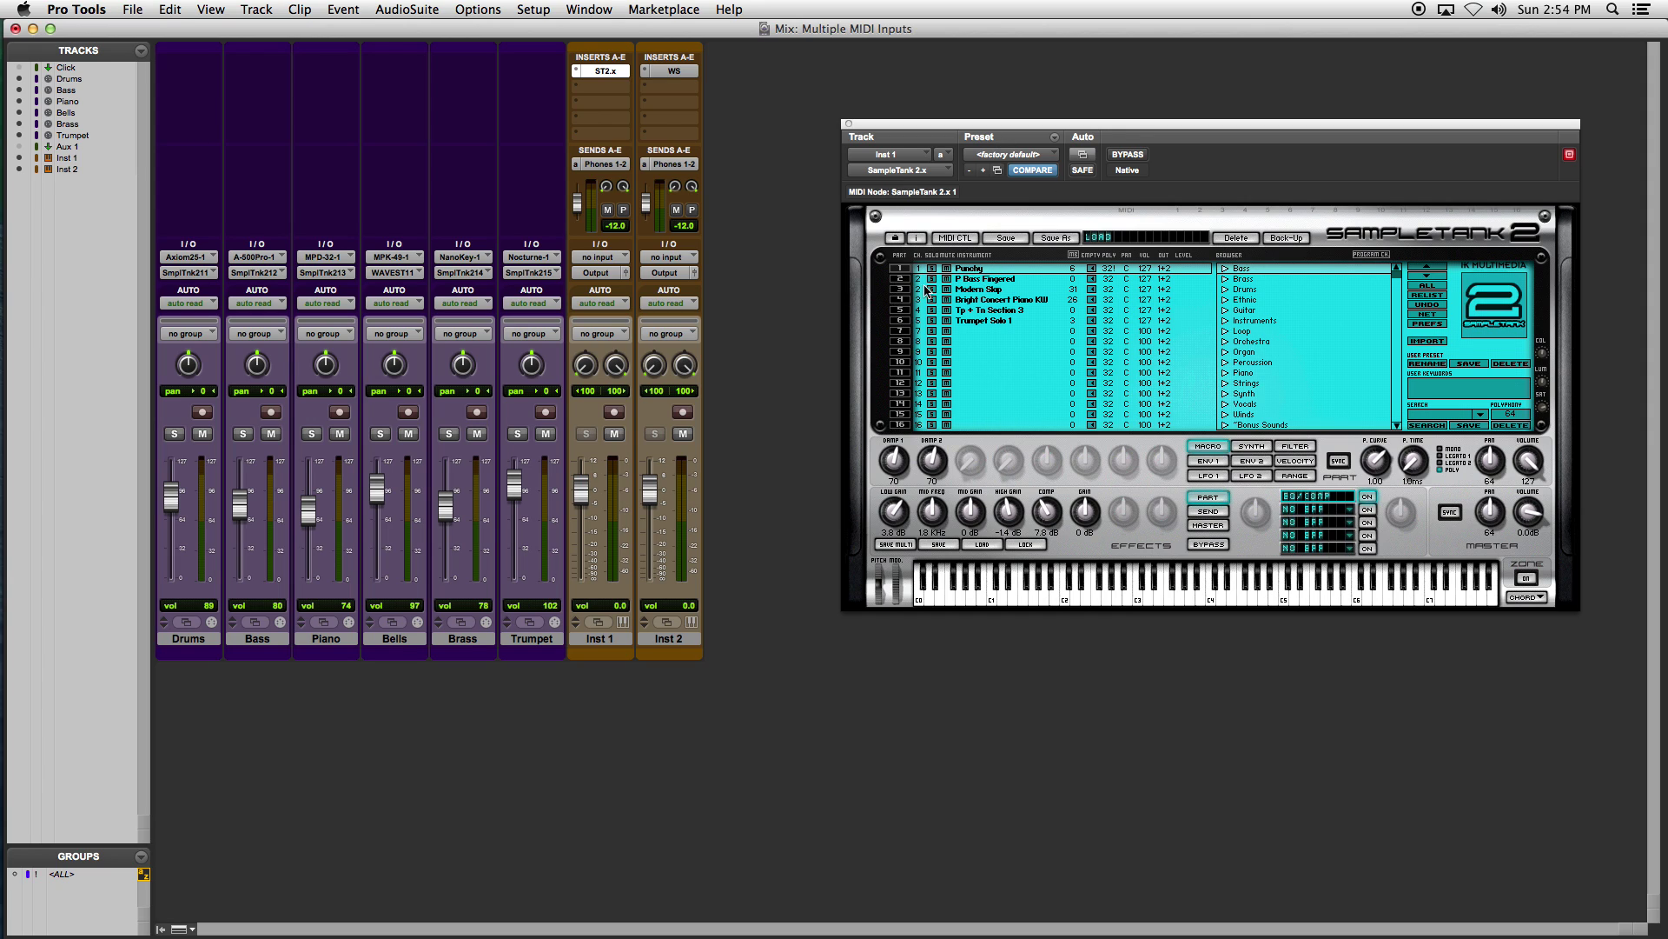
left_click(849, 125)
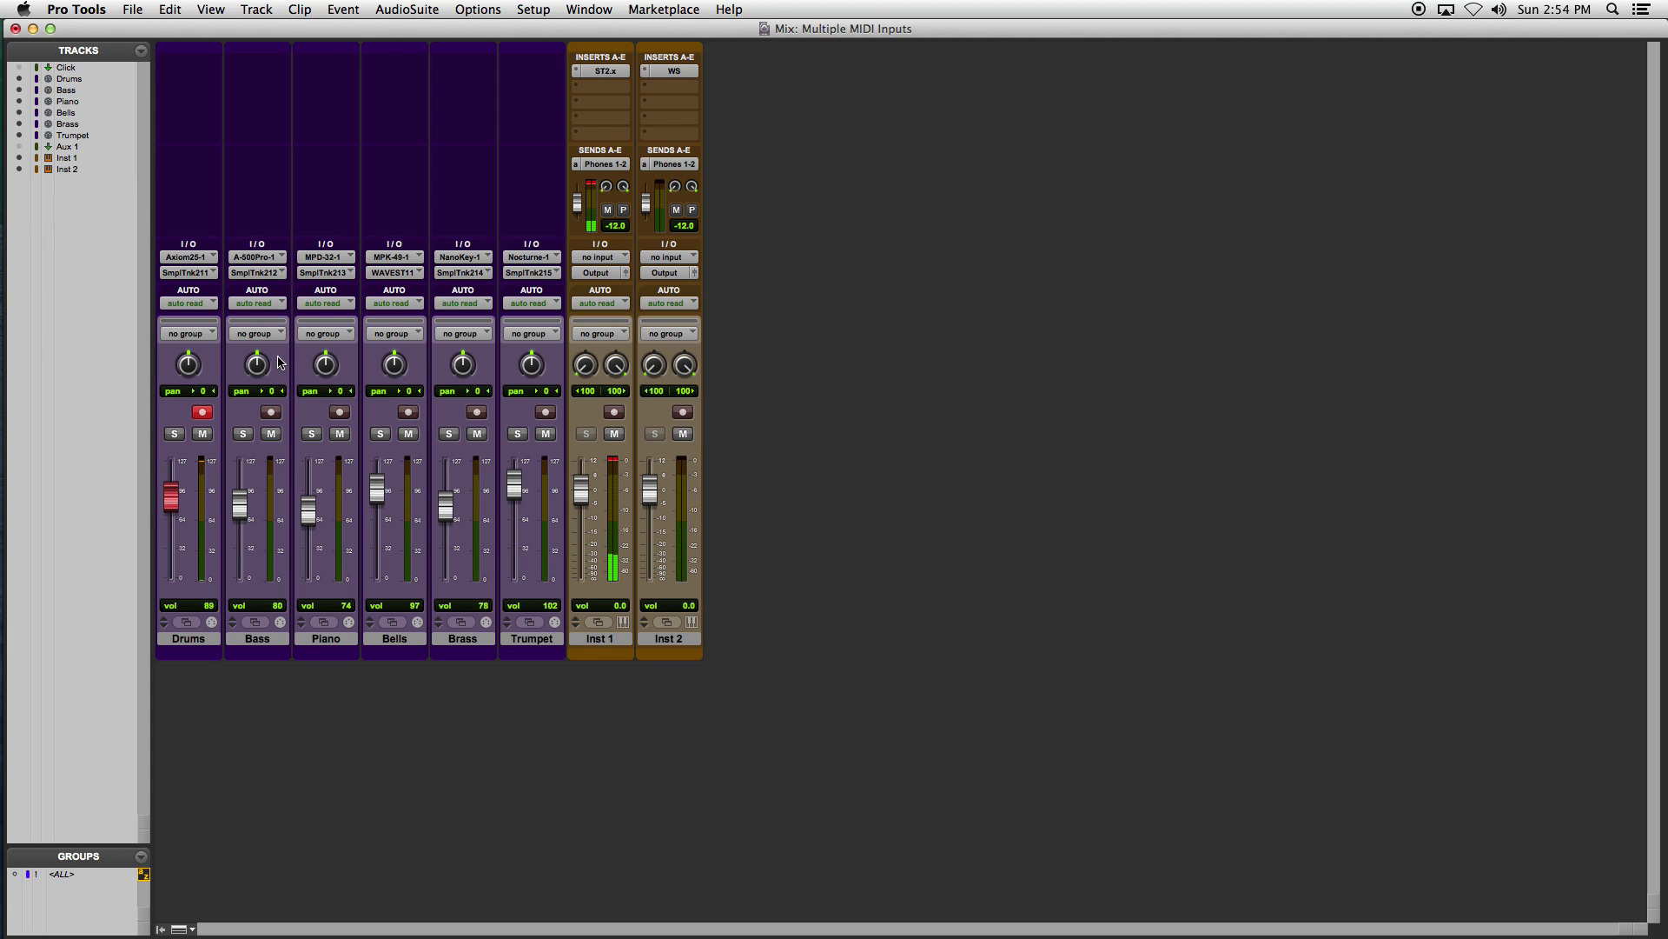
Record-enable Bass, Piano, Bass again and Drums one at a time to try each controller separately
key("alt+c")
left_click(272, 412)
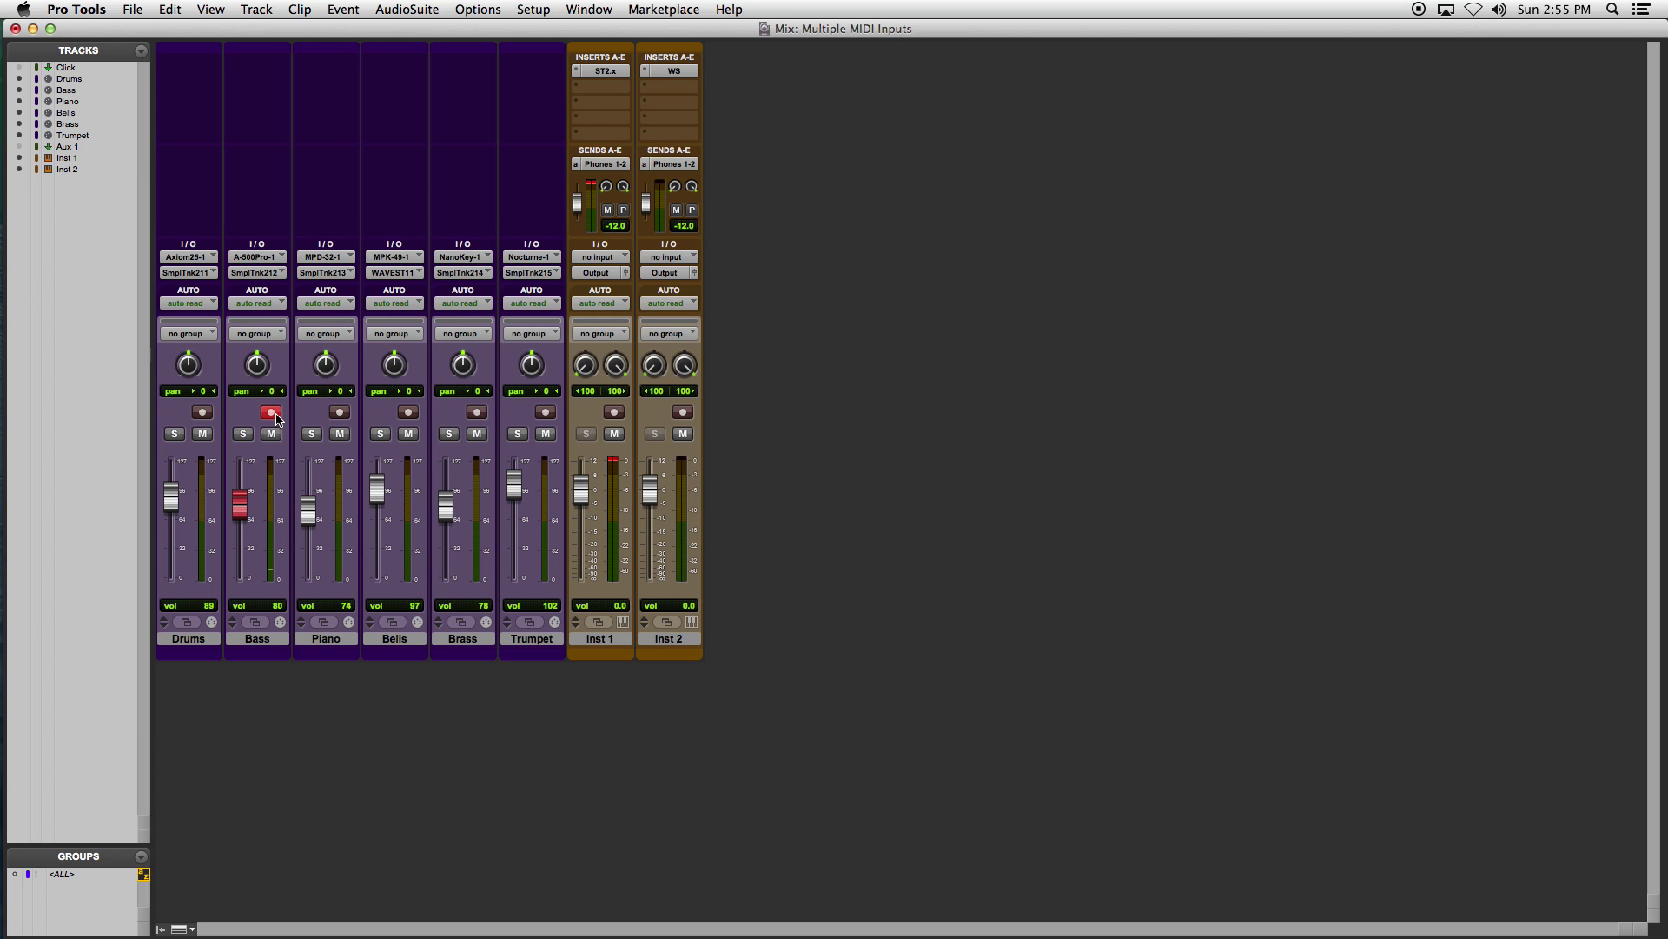
left_click(338, 411)
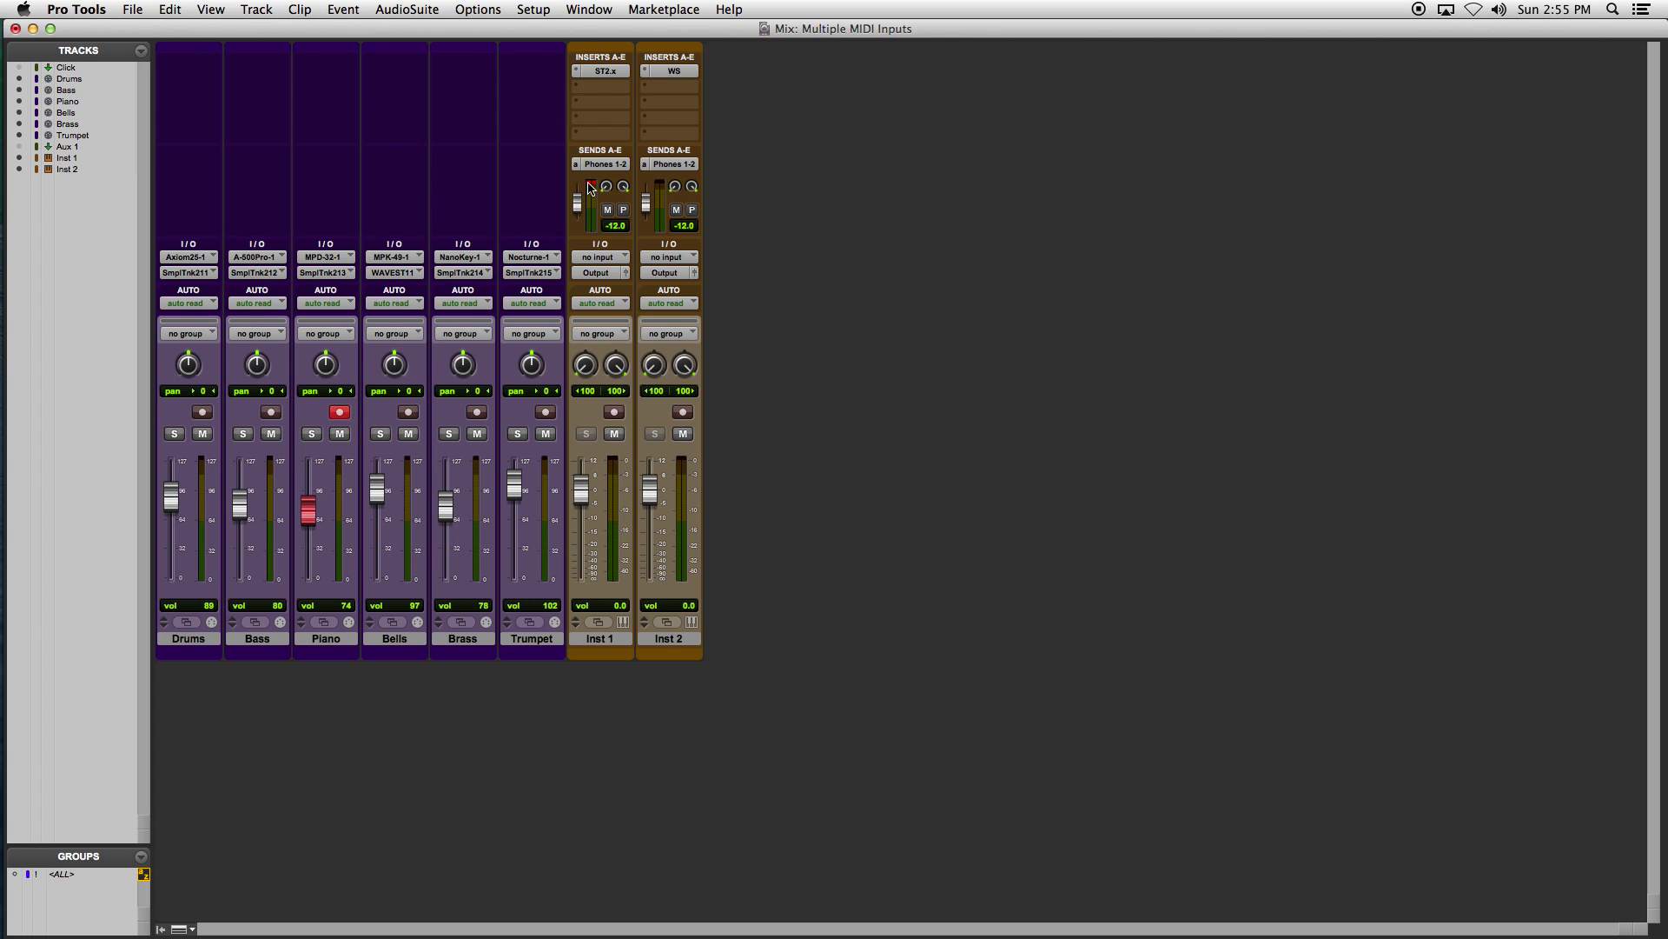
left_click(270, 414)
left_click(201, 420)
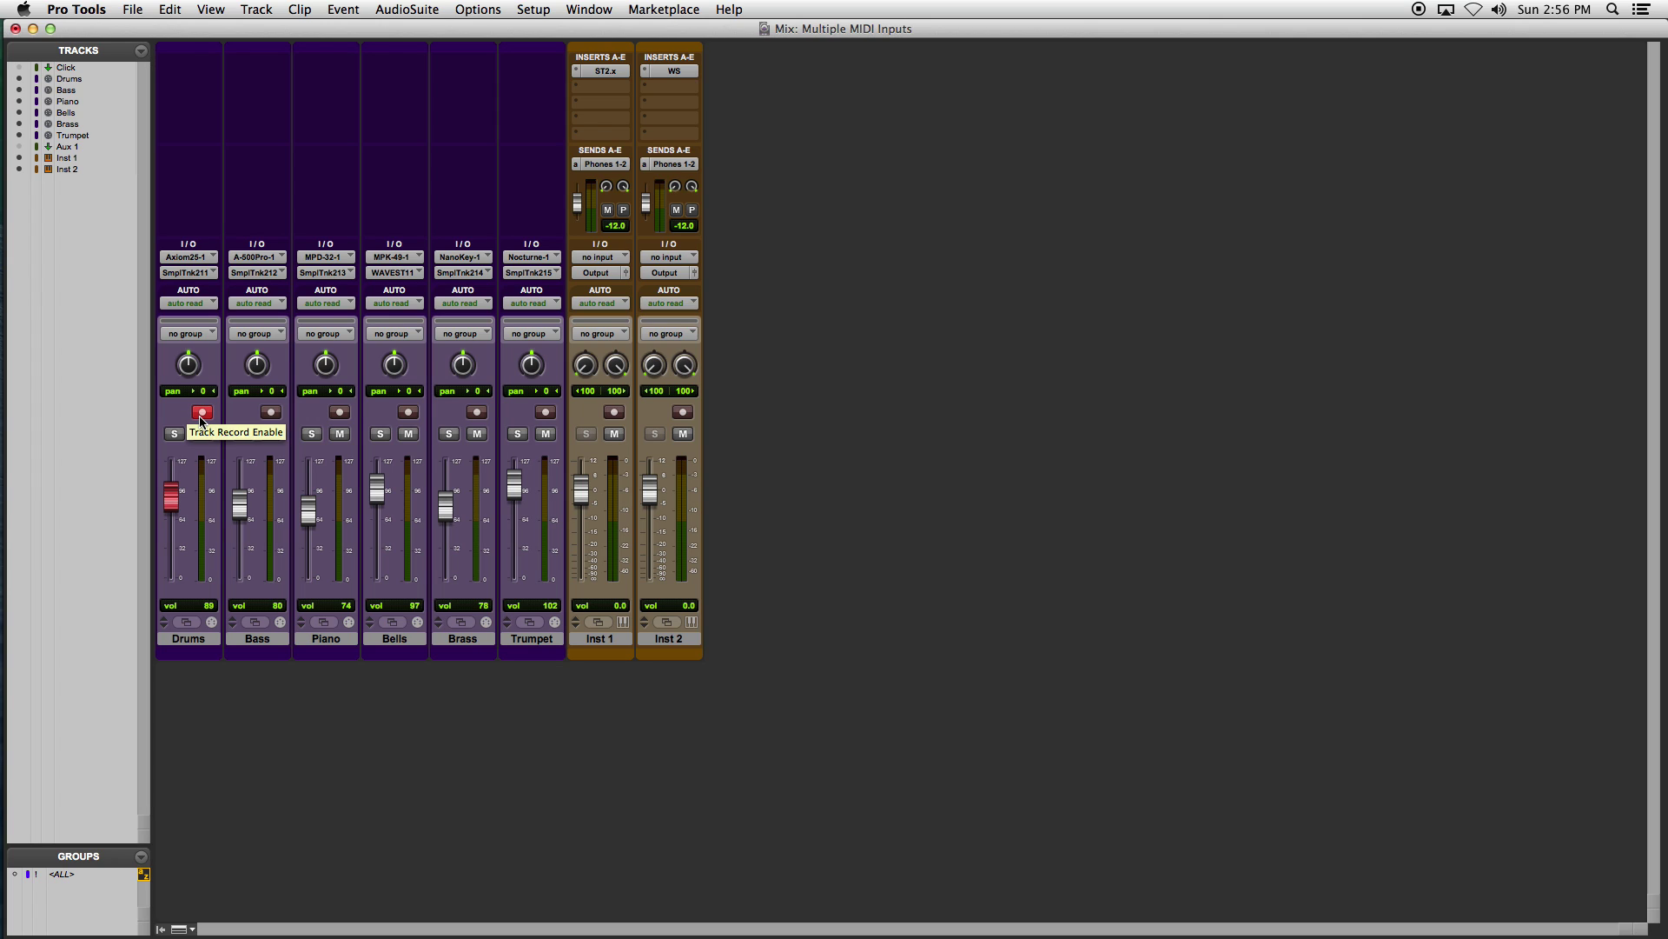
Add Bass, Piano, Bells, Brass and Trumpet to the record-enabled Drums track so all six MIDI tracks are armed
left_click(271, 416)
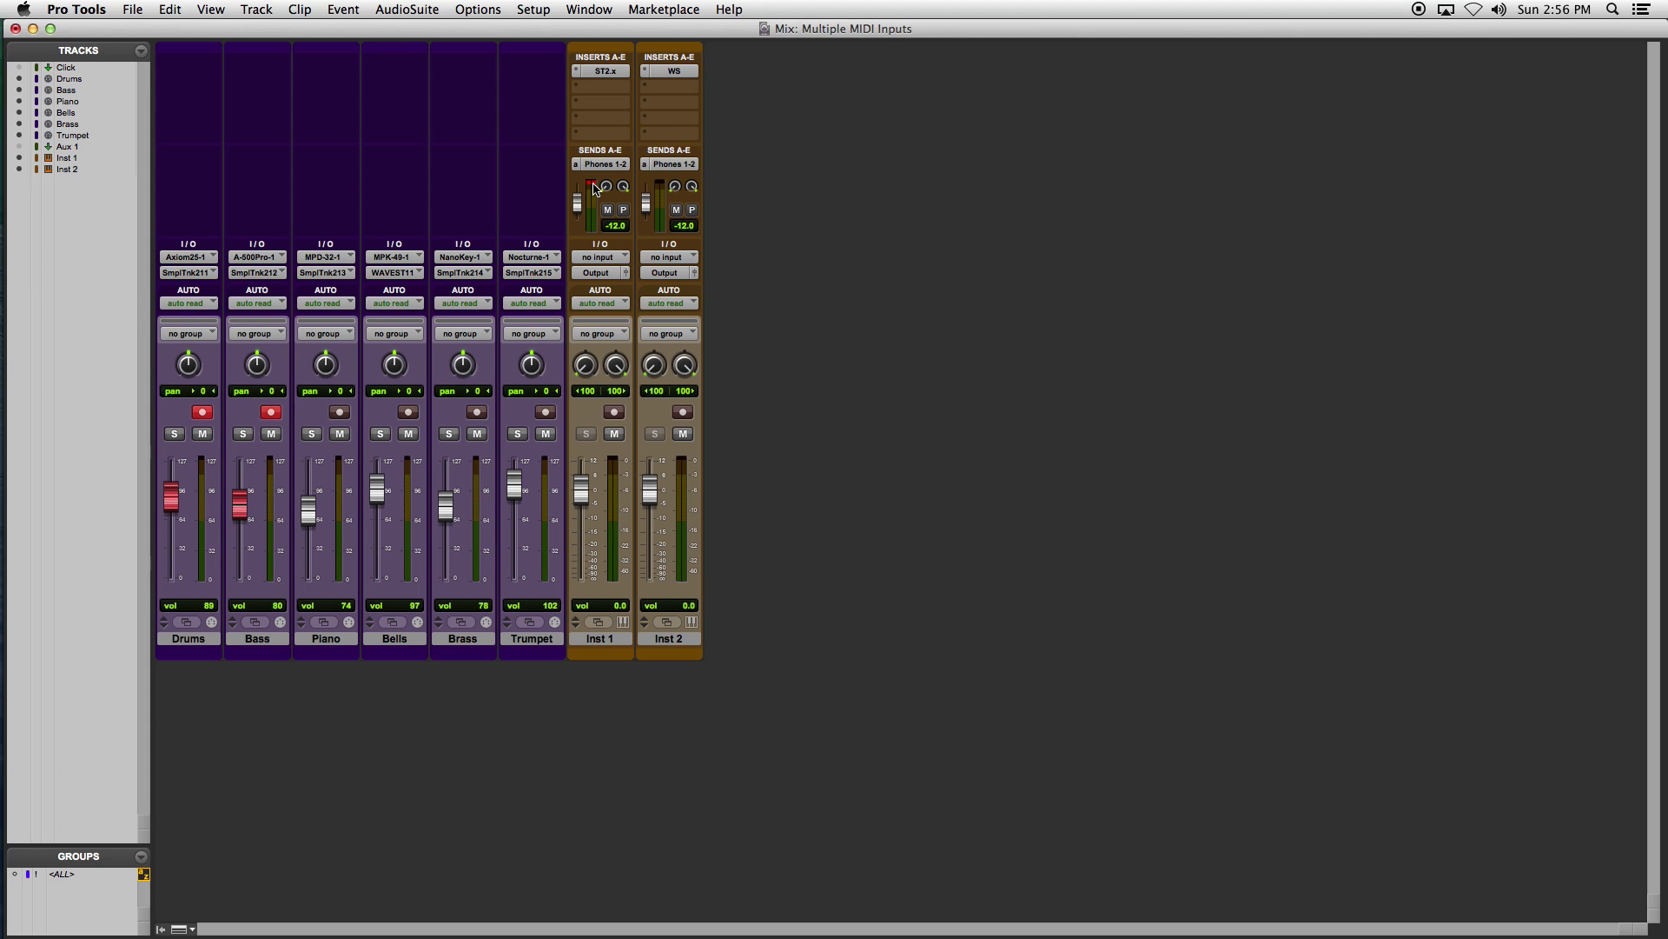
left_click(339, 413)
left_click(408, 412)
left_click(477, 412)
left_click(545, 413)
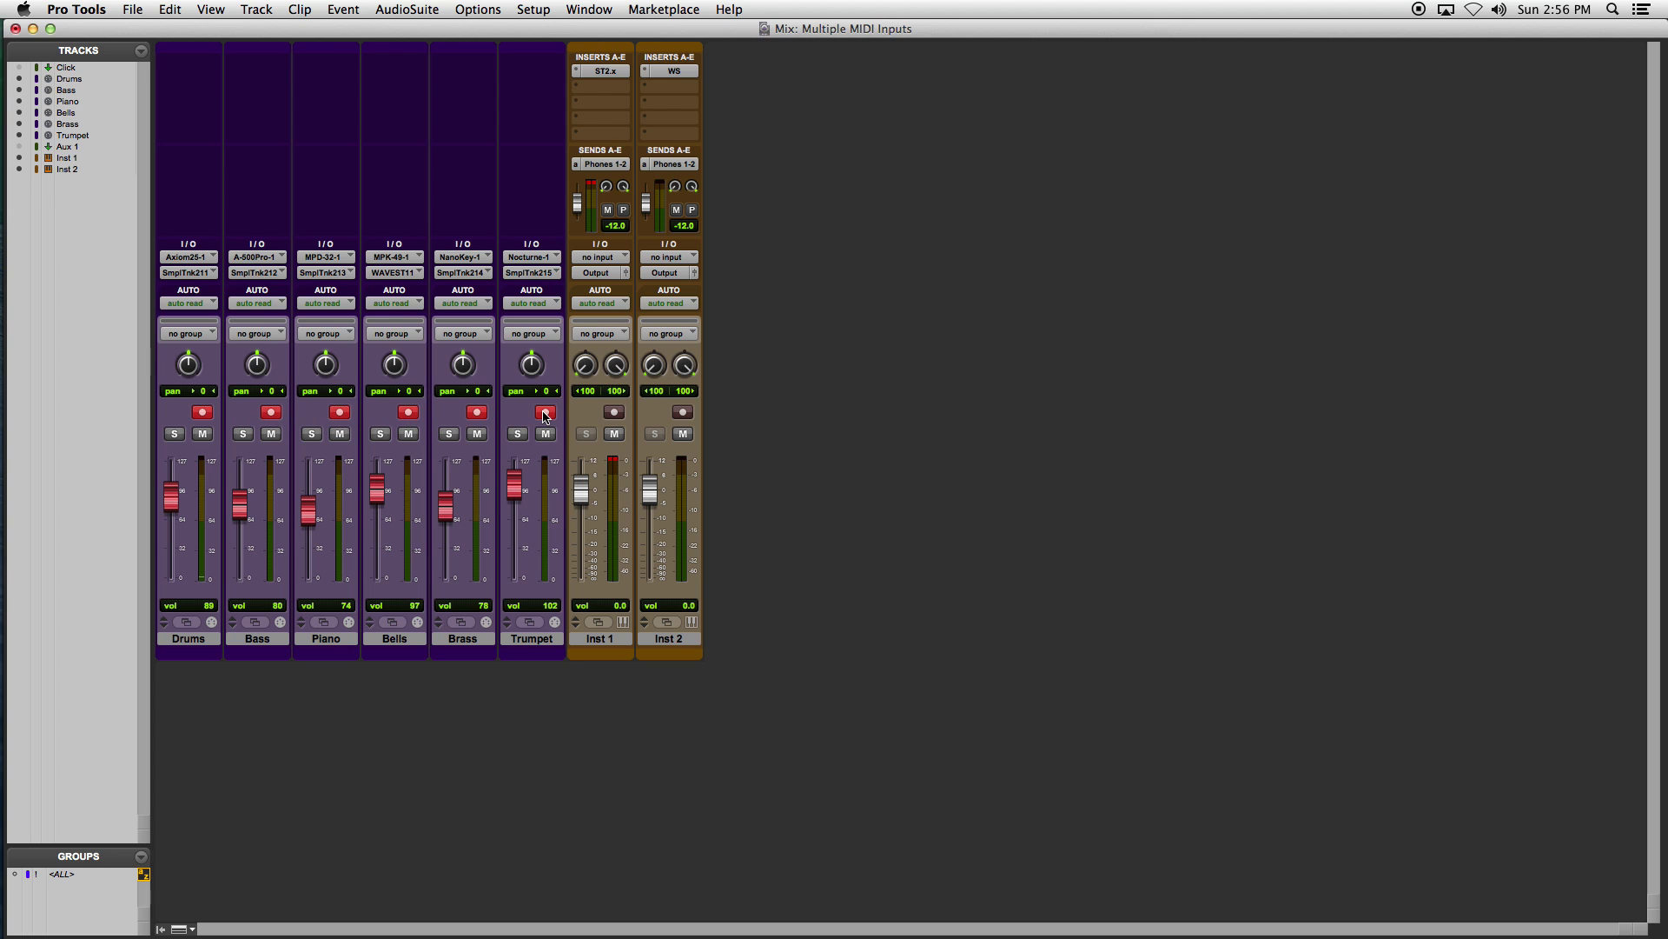
Return to the Edit window, turn on the metronome and bring the Drums track into view
key("super+equal")
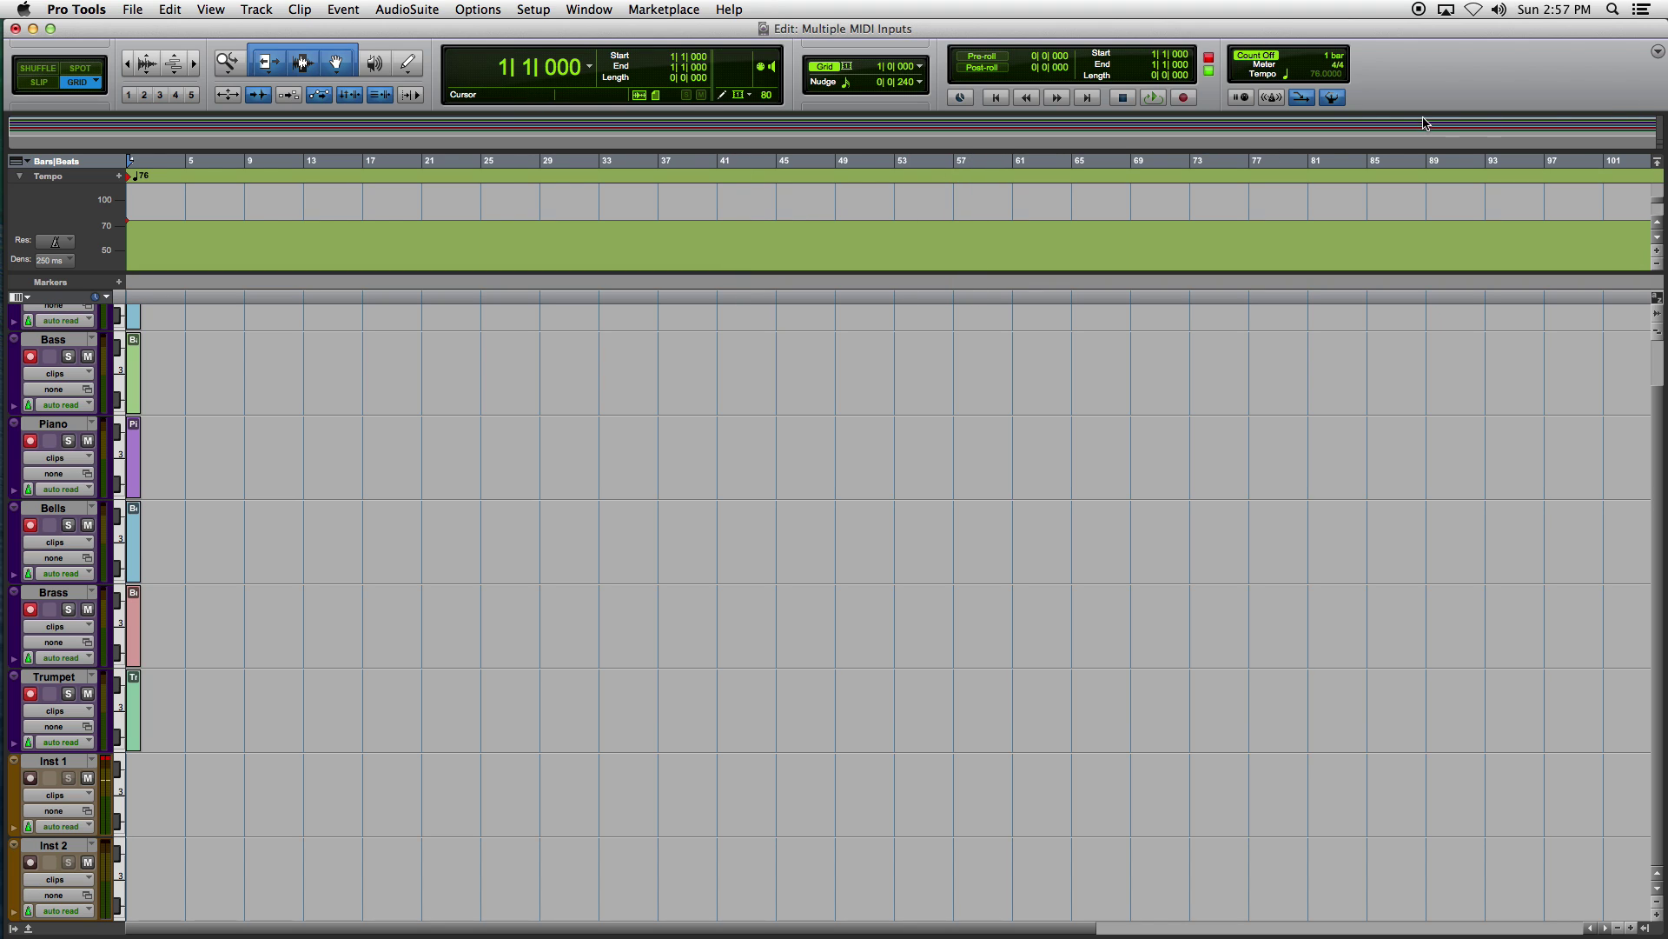
left_click(1271, 99)
scroll(872, 416, "up", 2)
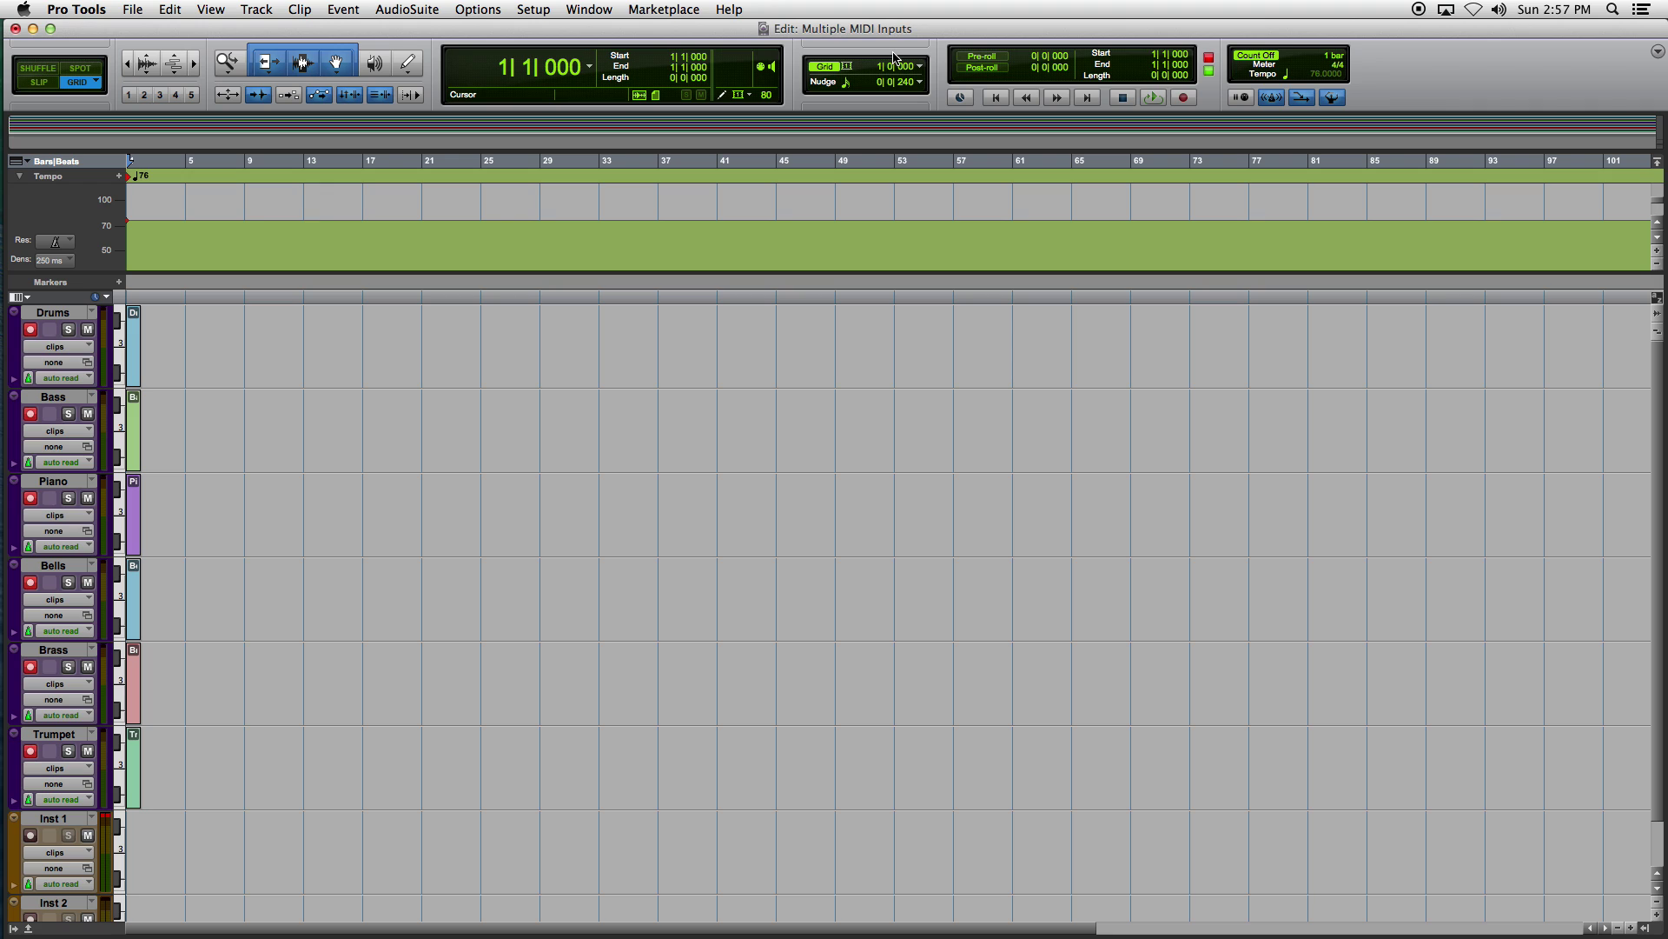
Record about 22 bars on all six armed MIDI tracks at once, turning off the metronome before stopping
key("super+space")
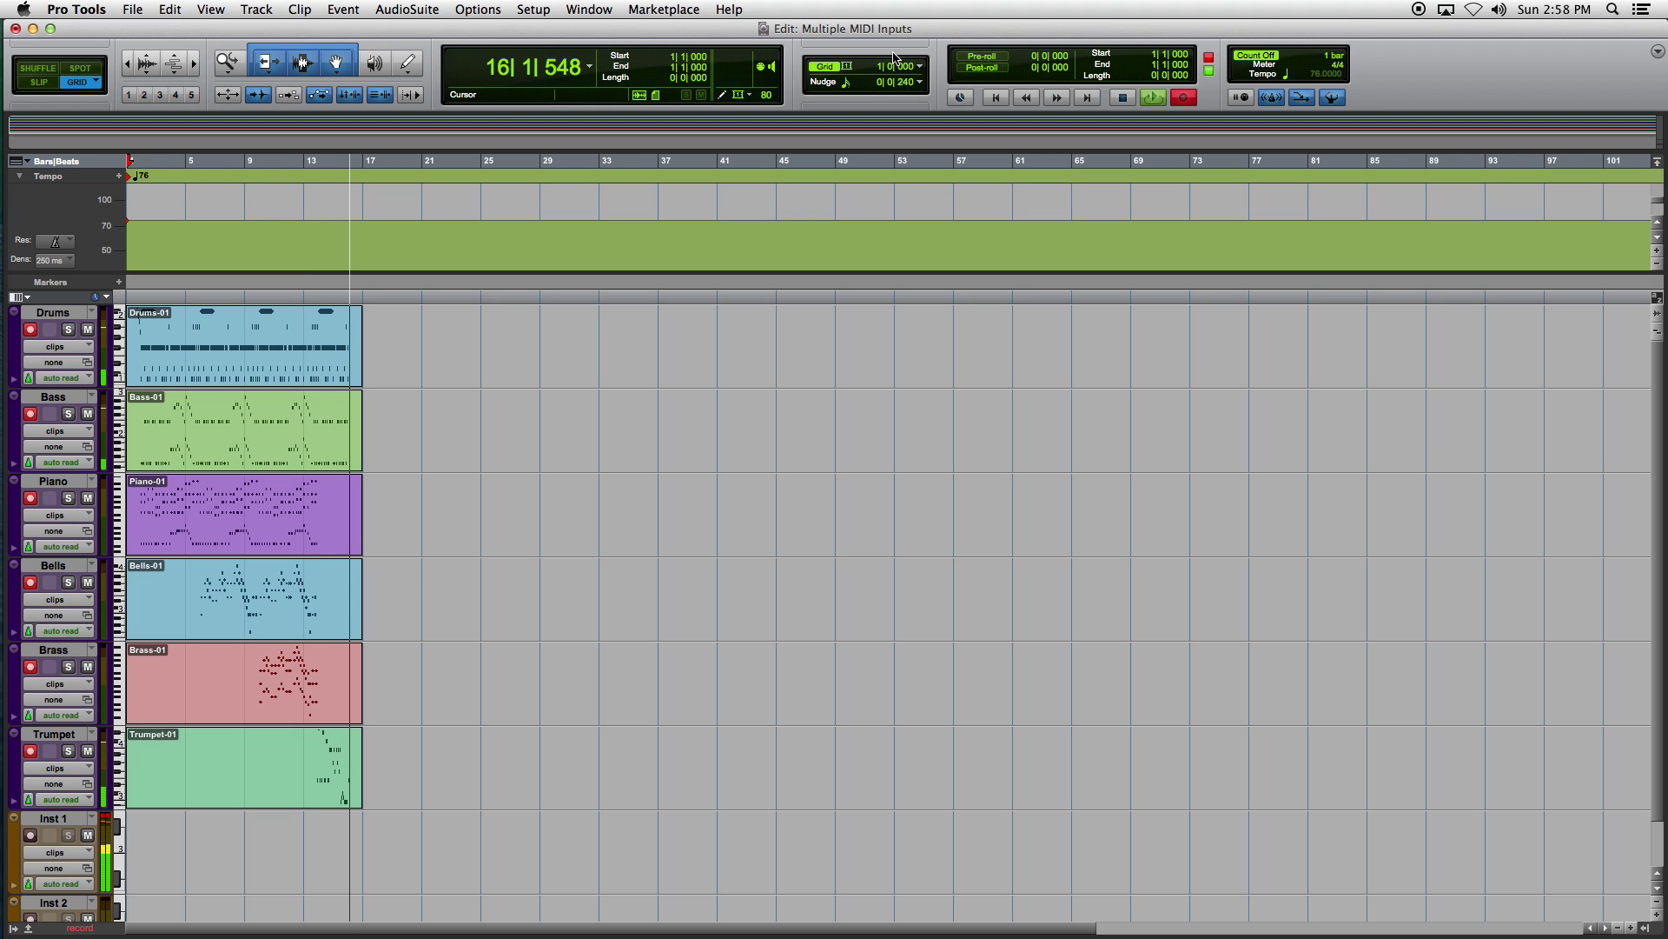
left_click(1265, 100)
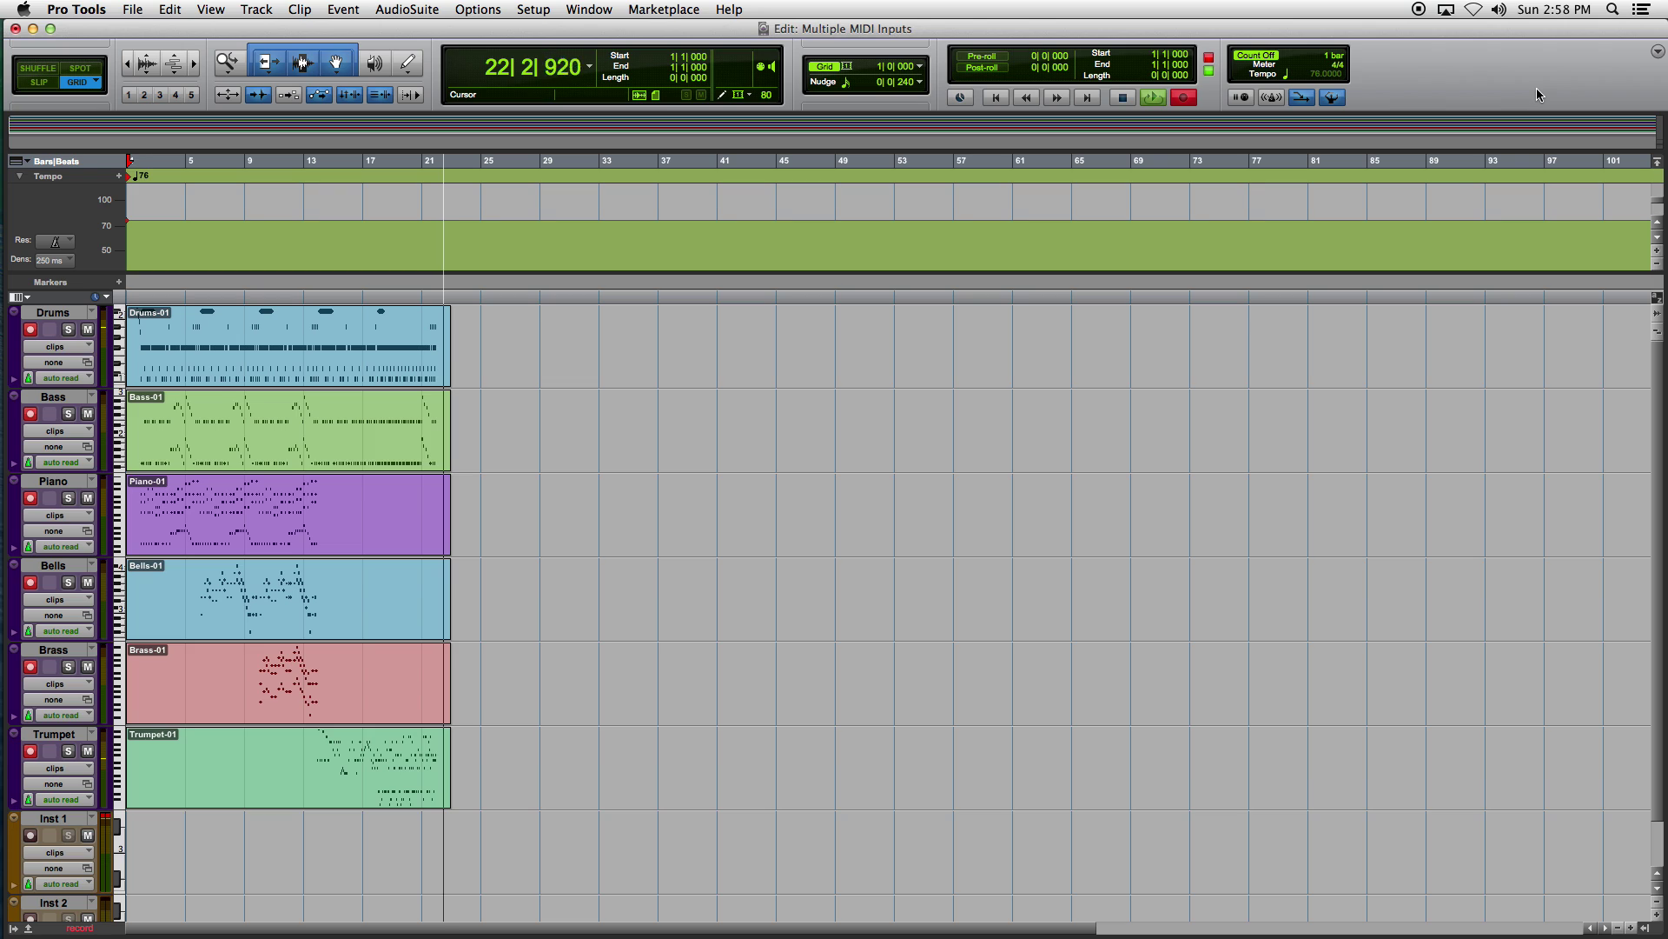
key("space")
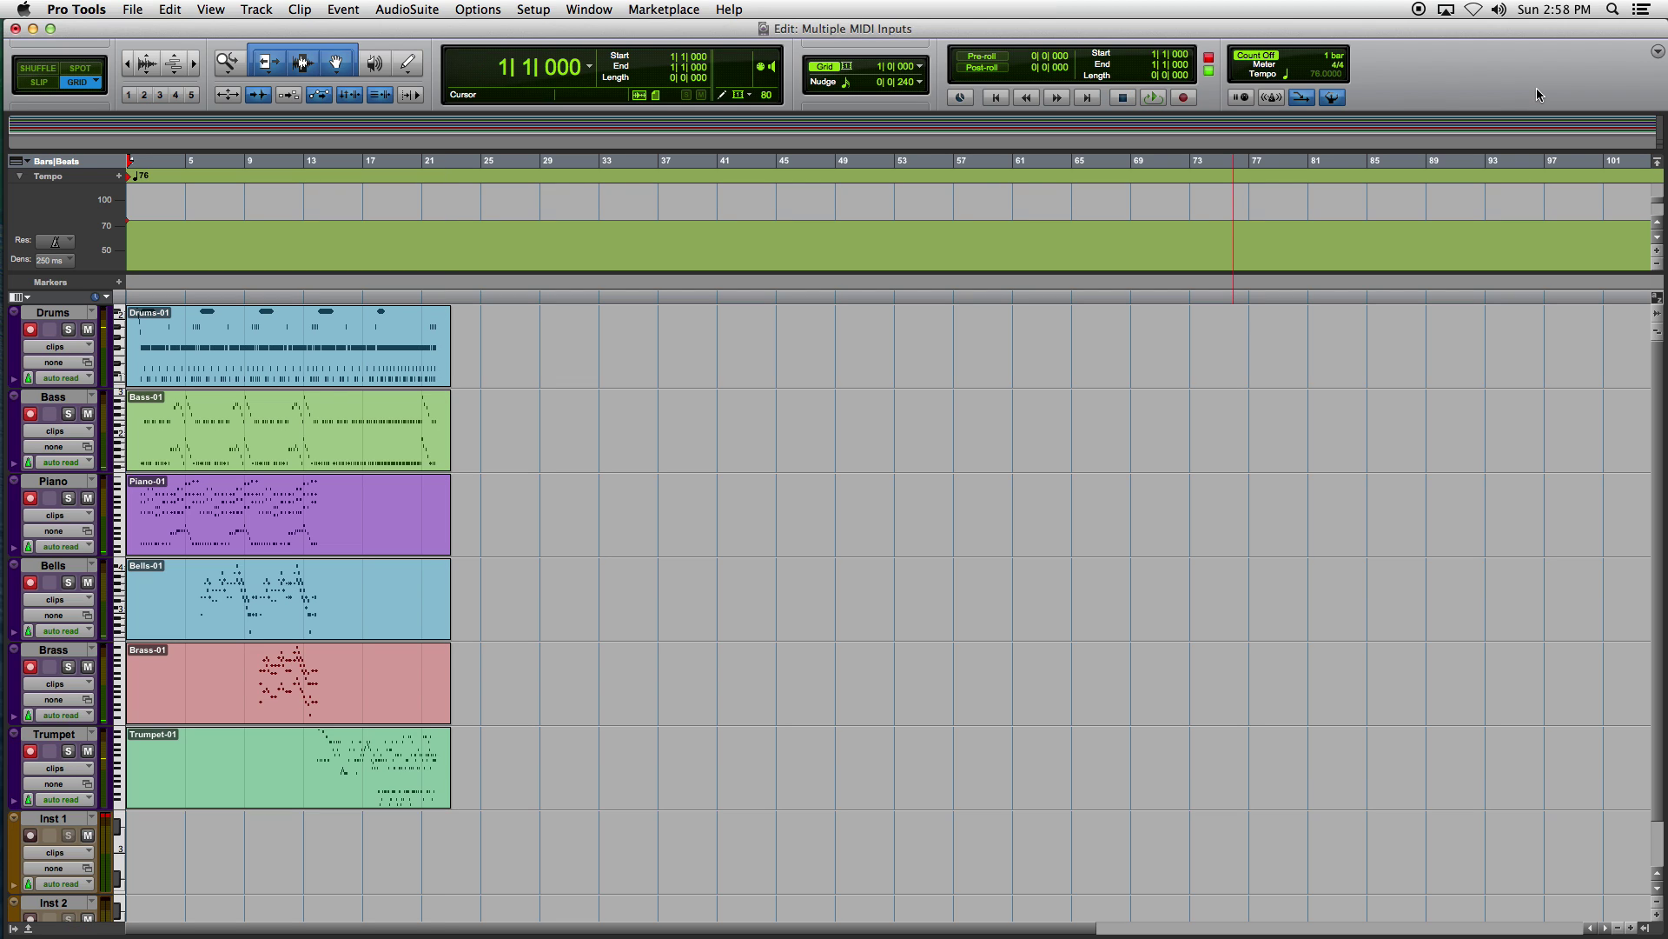